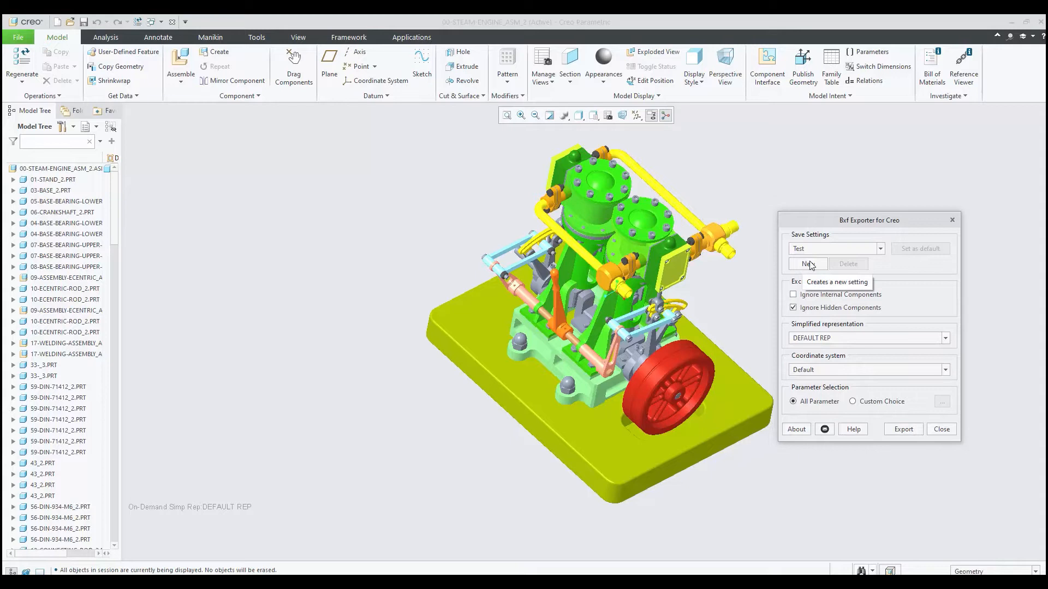
Step: Create a new export setting named TestDemo and make it the default
left_click(810, 264)
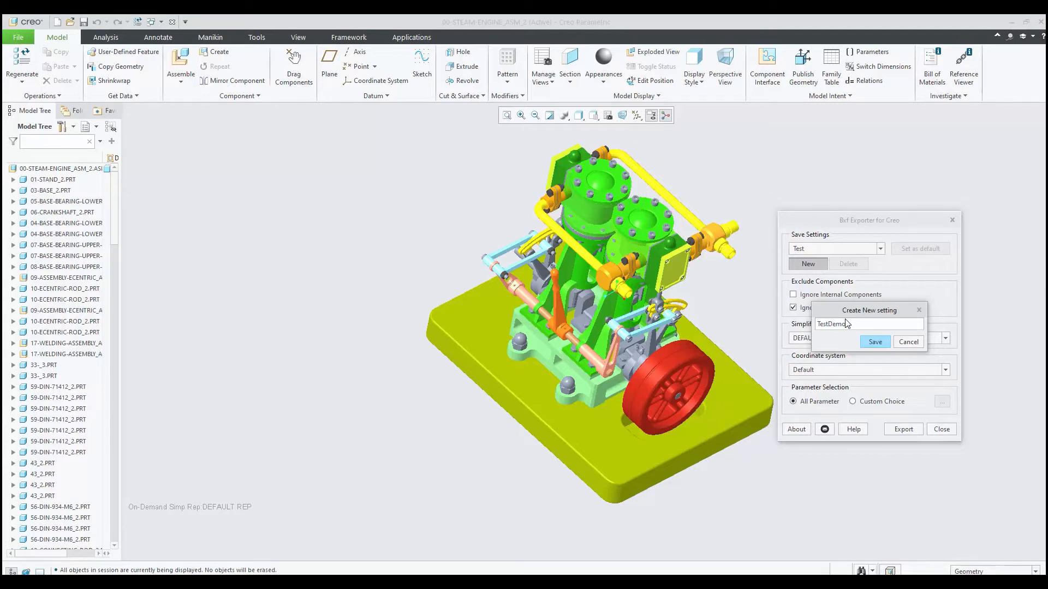
left_click(873, 343)
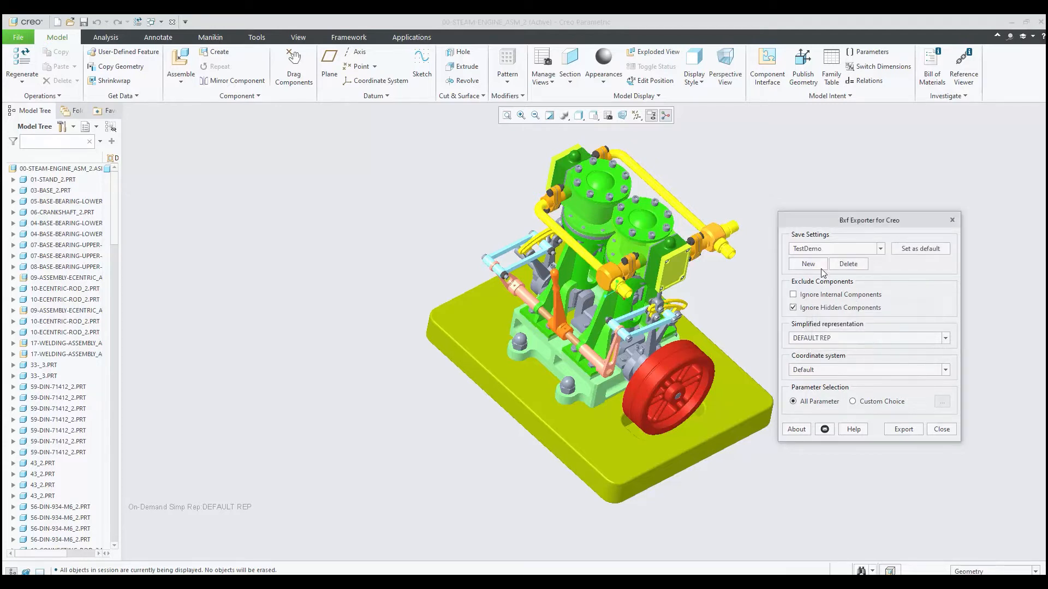
left_click(917, 250)
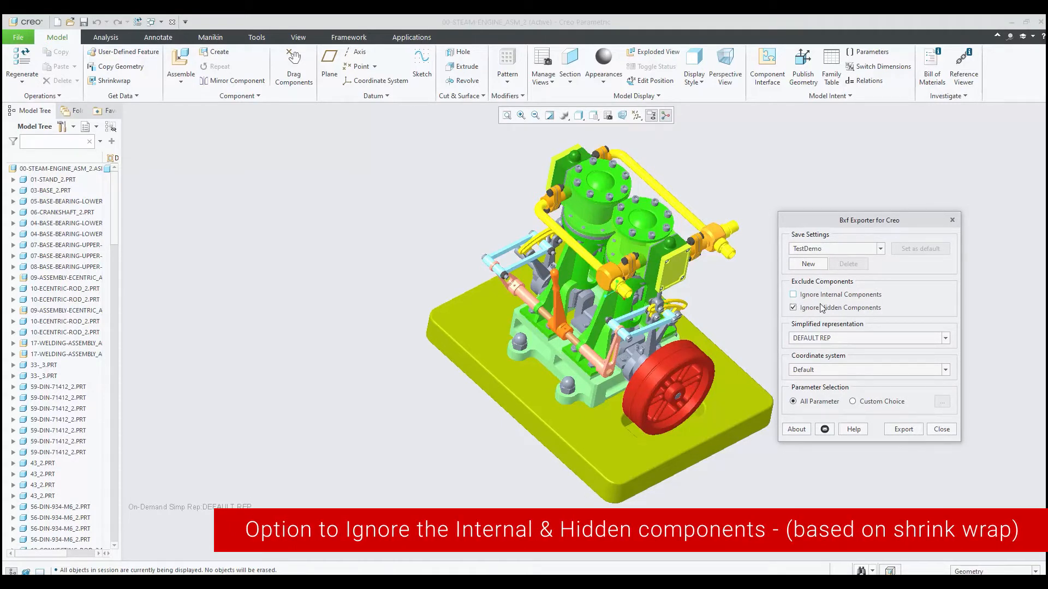
Step: Check the simplified representation choices for the export, keeping DEFAULT REP
left_click(860, 336)
left_click(850, 359)
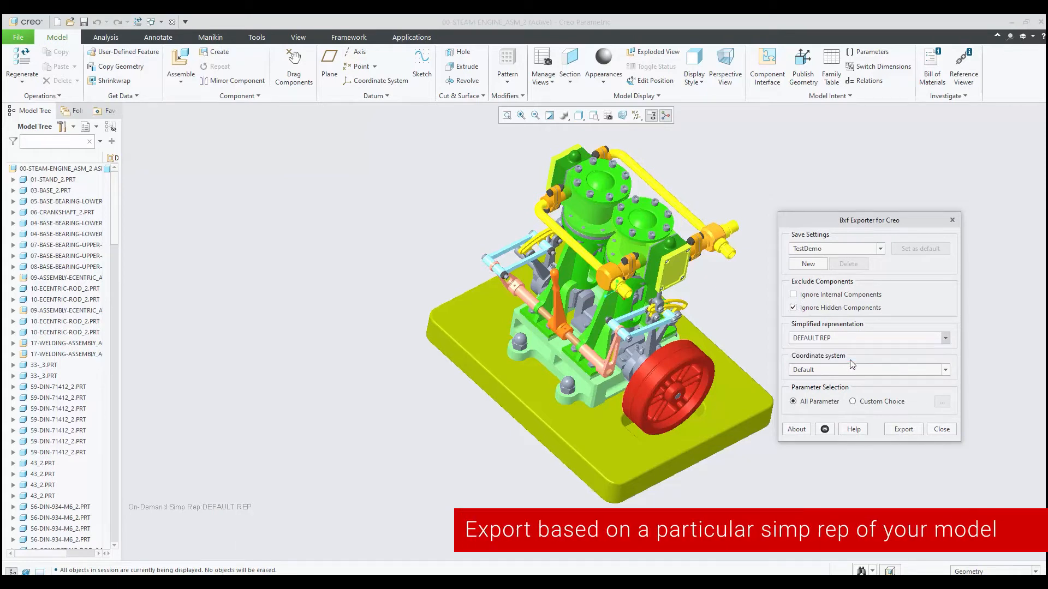
left_click(862, 338)
left_click(848, 348)
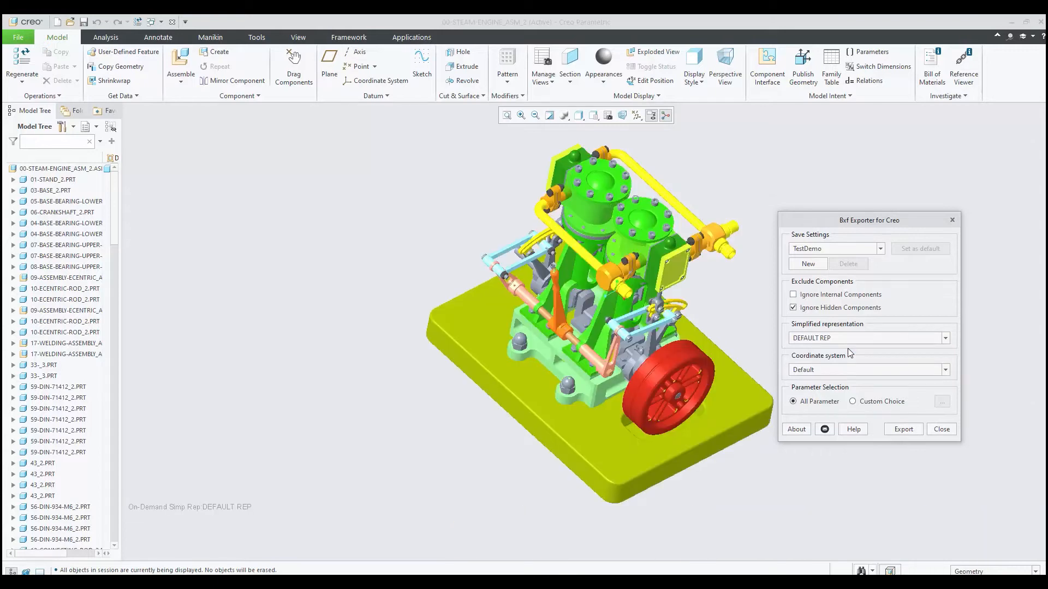
Step: Try ACS0 as the export coordinate system and return it to Default
left_click(837, 373)
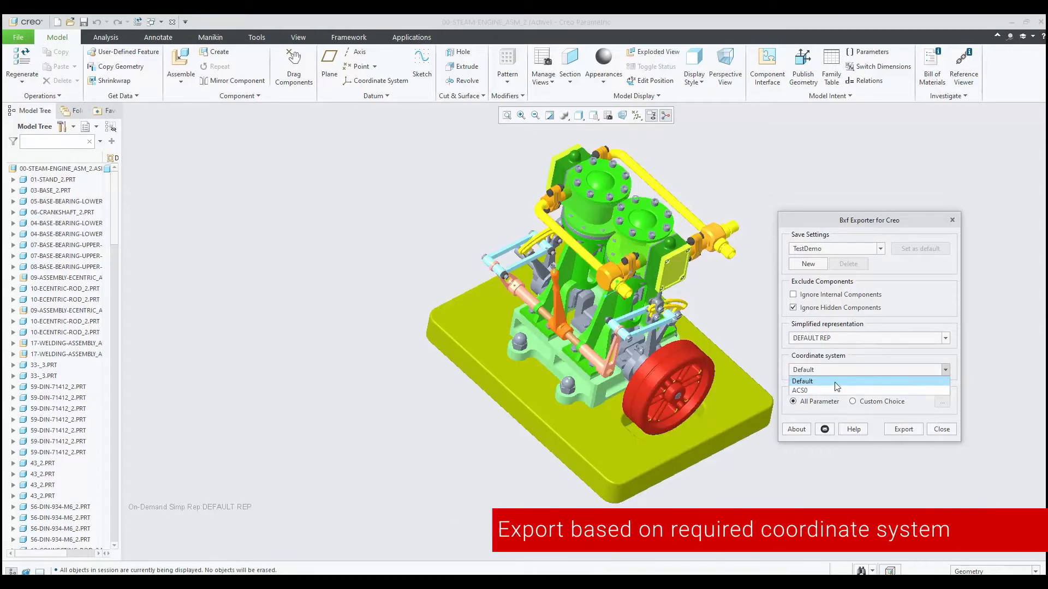
left_click(829, 391)
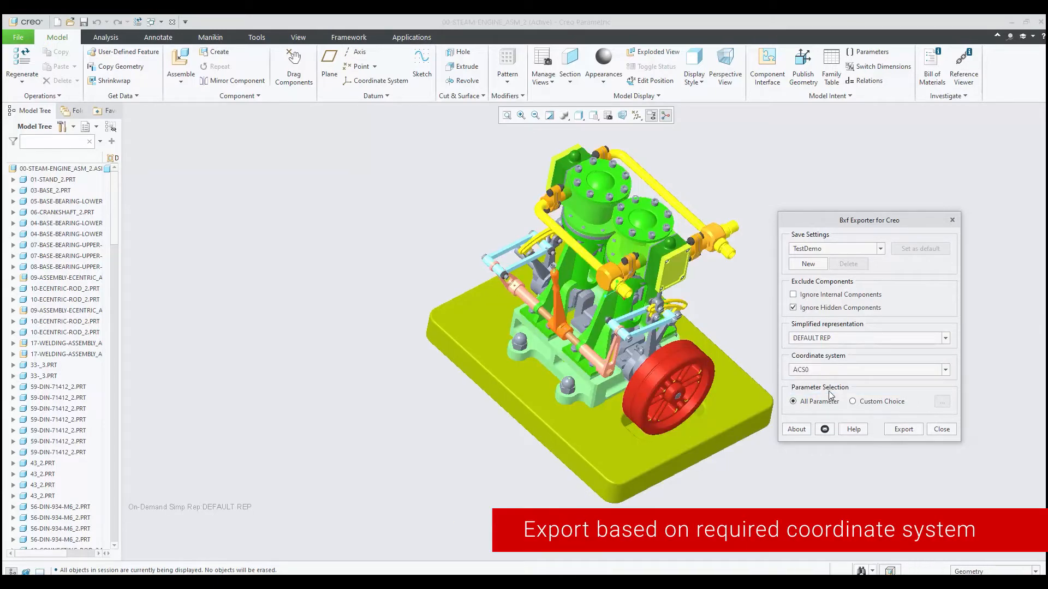
left_click(819, 372)
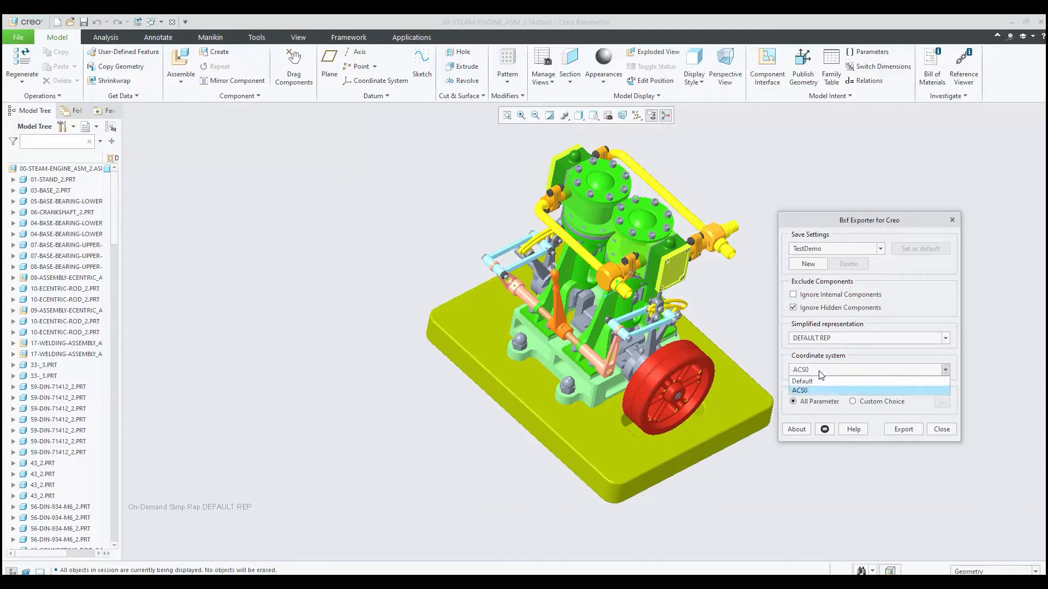
left_click(827, 382)
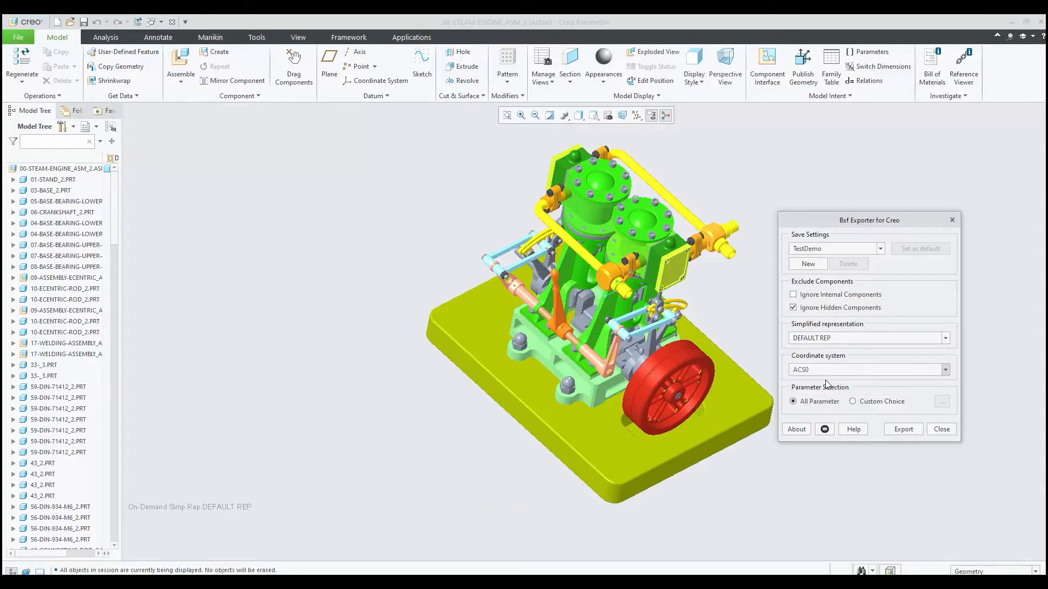
Step: Use a custom parameter choice that excludes the part parameters PTC_MATERIAL_NAME, PTC_MP_VAL_IMP_COGY and PTC_MP_VAL_IMP_COGZ
left_click(853, 403)
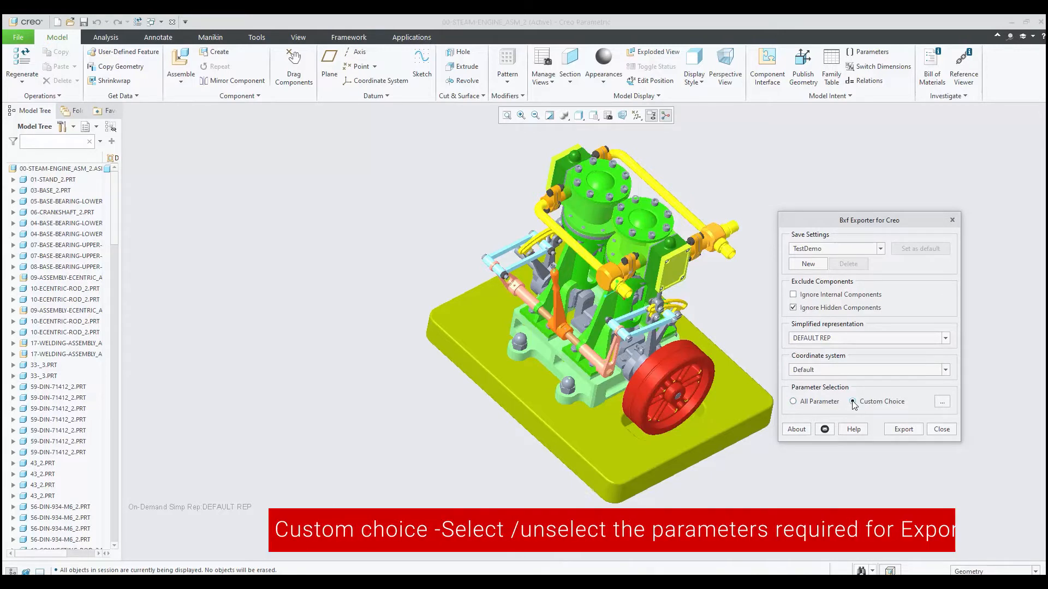
left_click(942, 403)
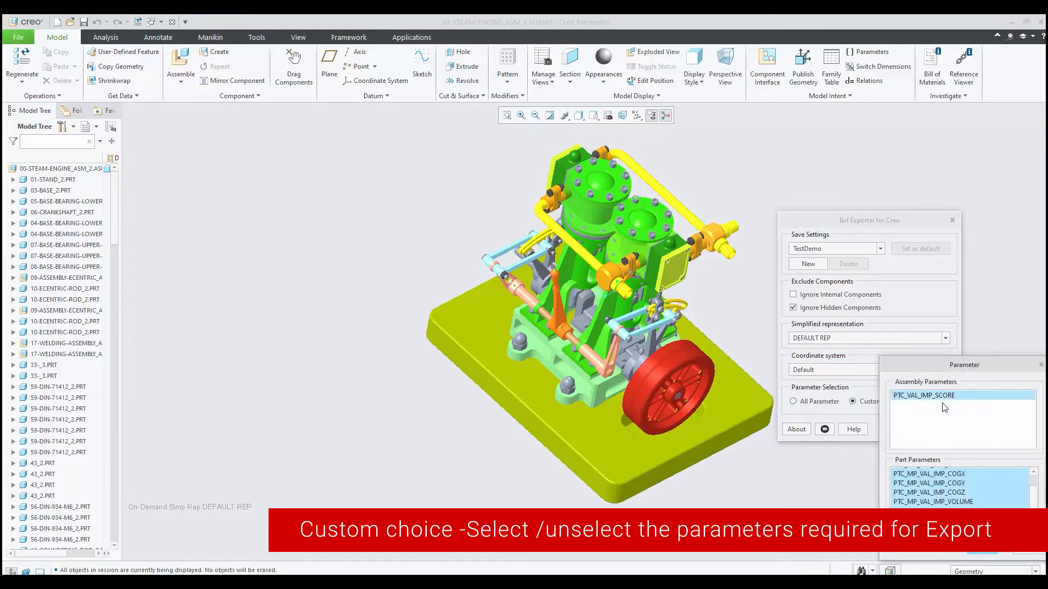
left_click_drag(948, 370, 912, 295)
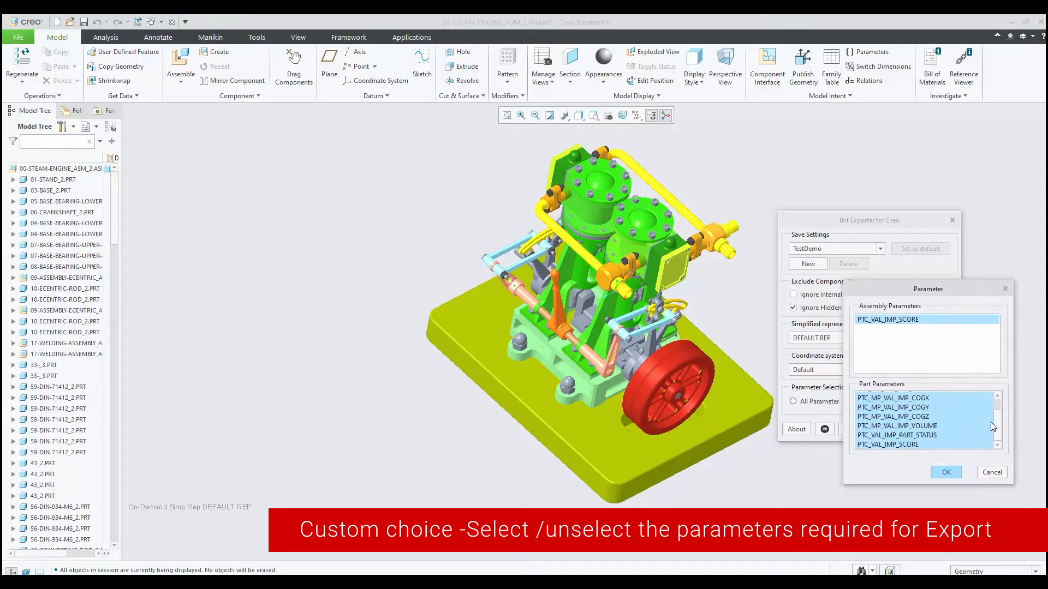
left_click_drag(995, 410, 991, 432)
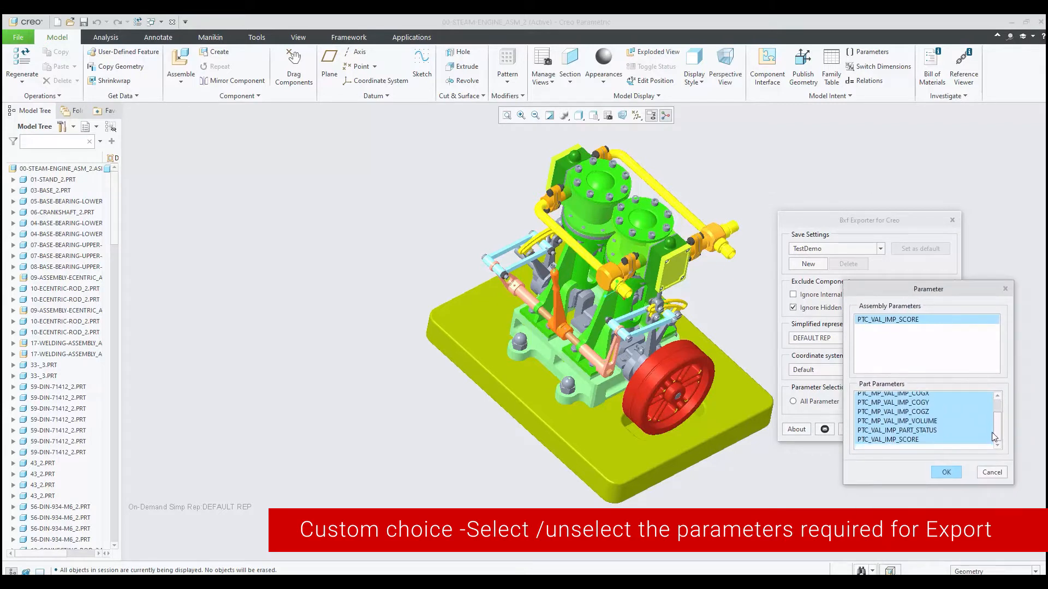
left_click(906, 417)
left_click(906, 408)
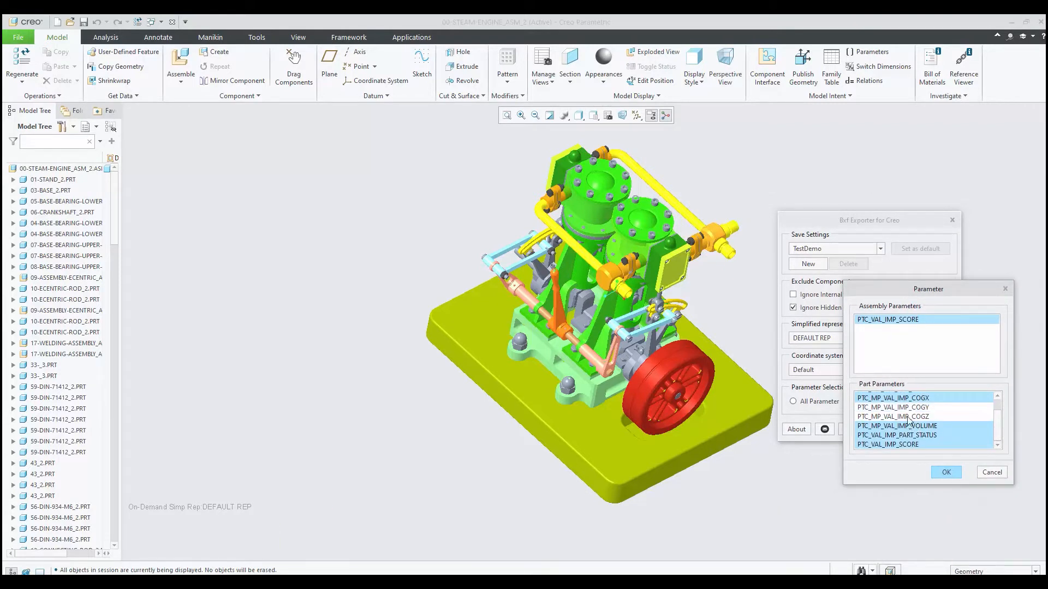
left_click(906, 436)
scroll(921, 439, "up", 1)
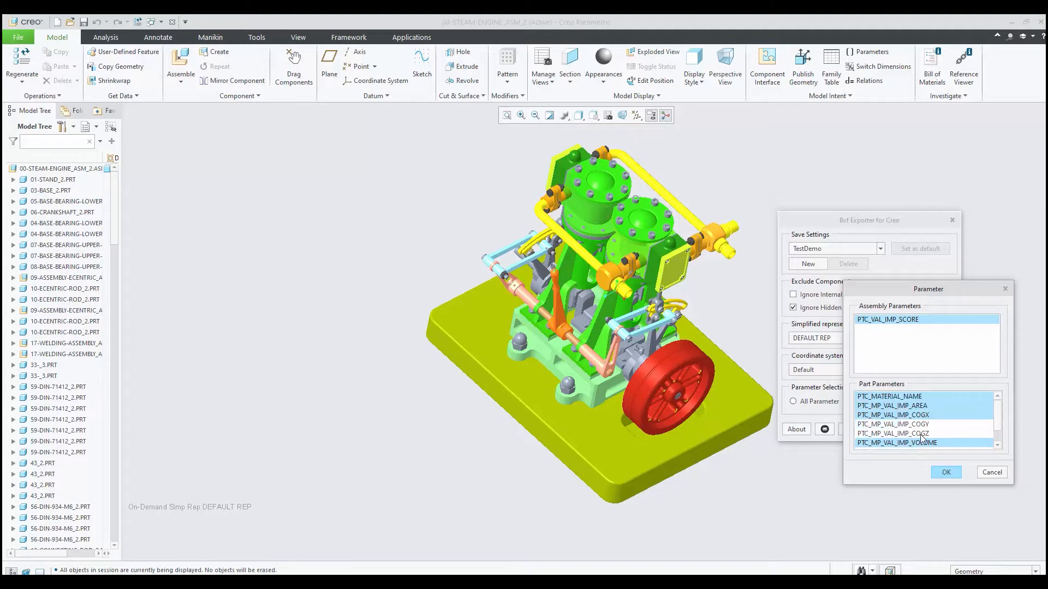
left_click(899, 400)
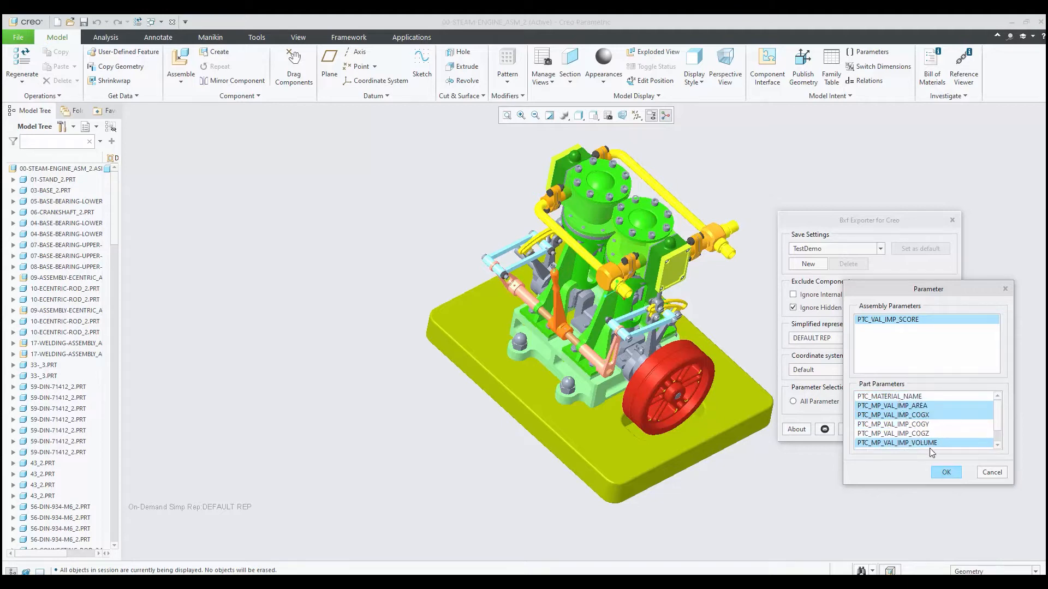
left_click(947, 473)
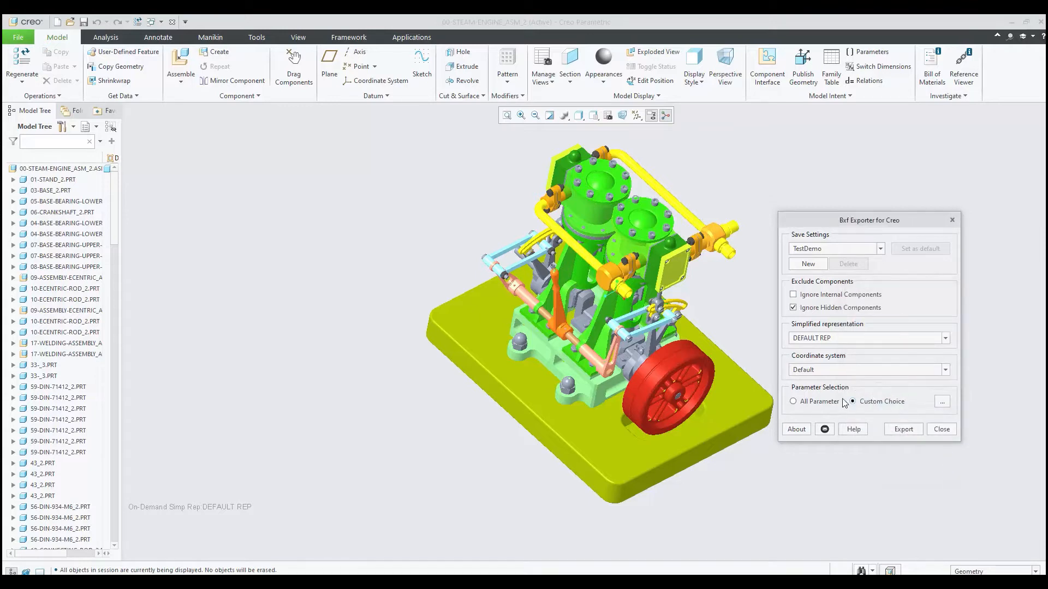
Step: Set the parameter selection to All Parameter and export the steam engine assembly to BXF
left_click(793, 401)
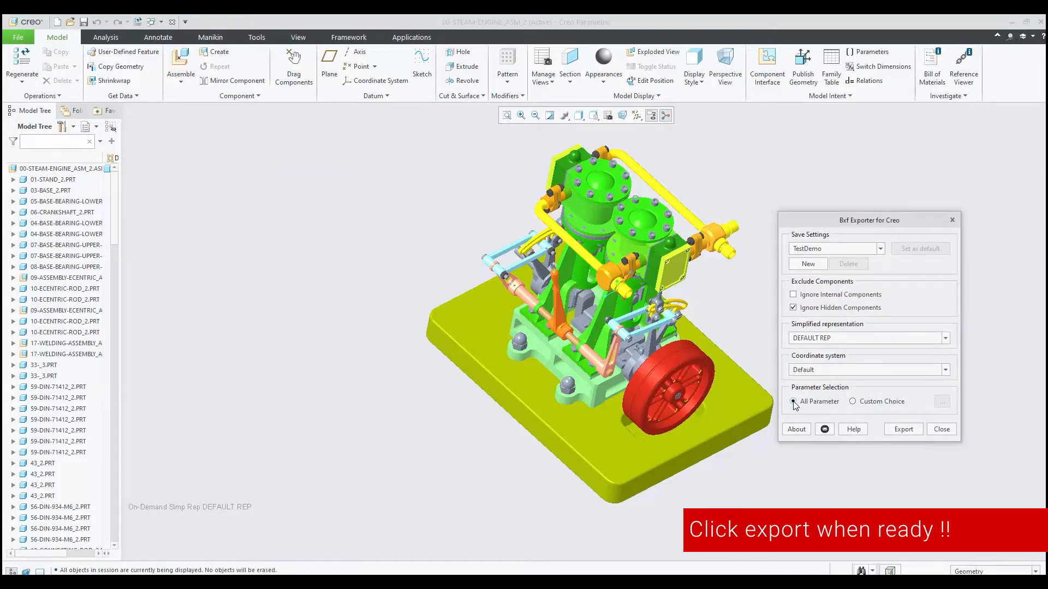
left_click(899, 430)
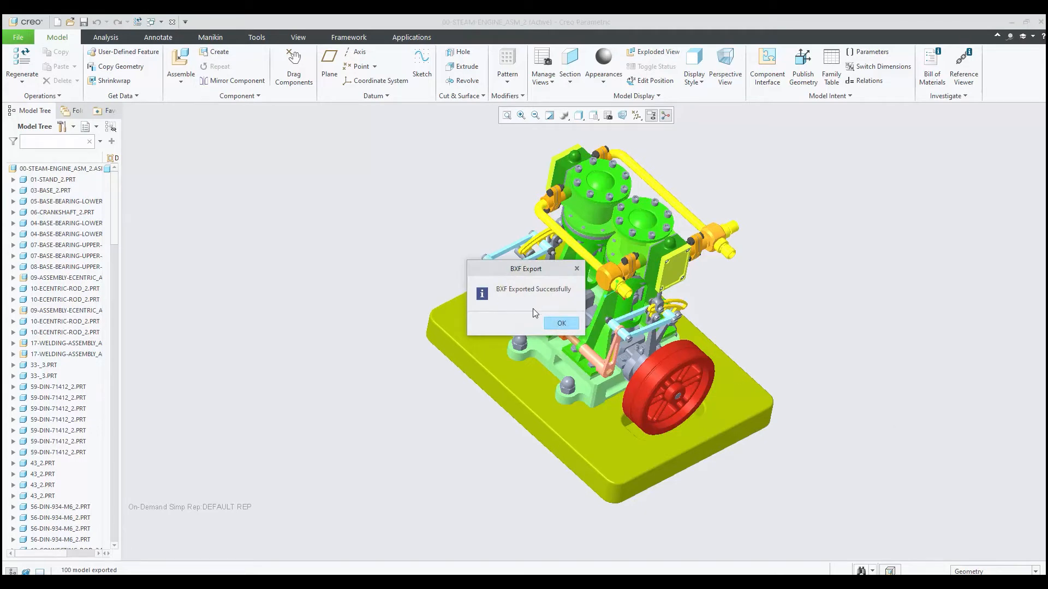
left_click(559, 323)
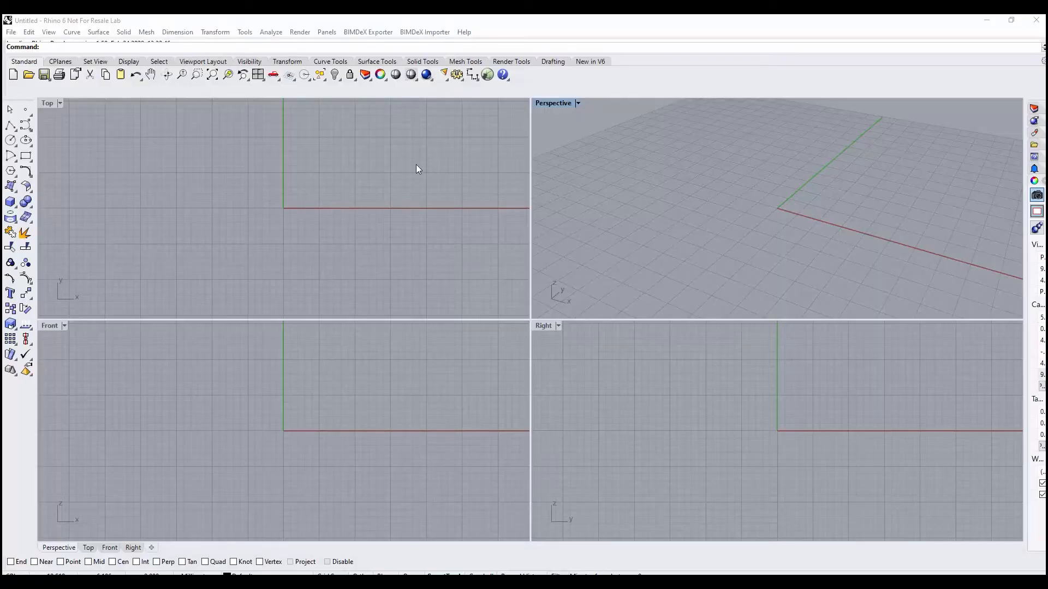
Step: Switch to Rhino and load 00-steam-engine_asm_2.bxf from the Test folder into the BIMDeX importer
left_click(418, 138)
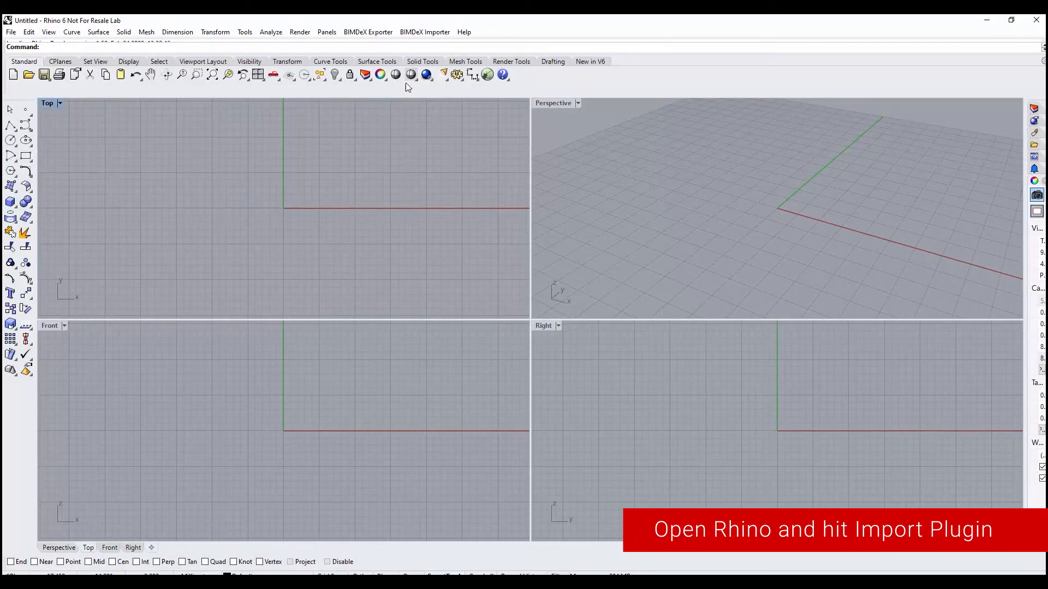
left_click(430, 33)
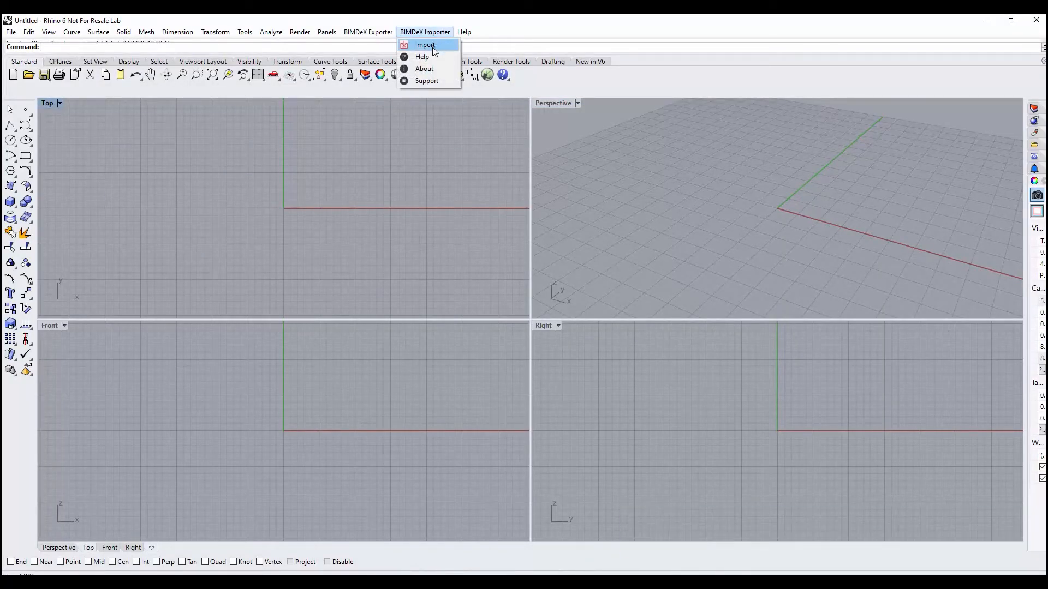
left_click(432, 47)
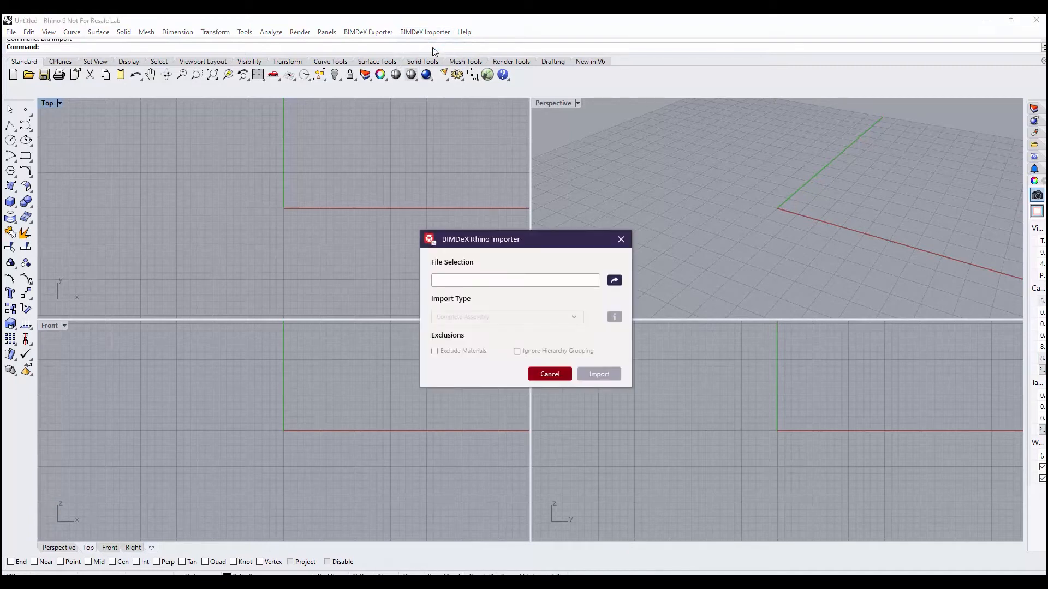
left_click(617, 281)
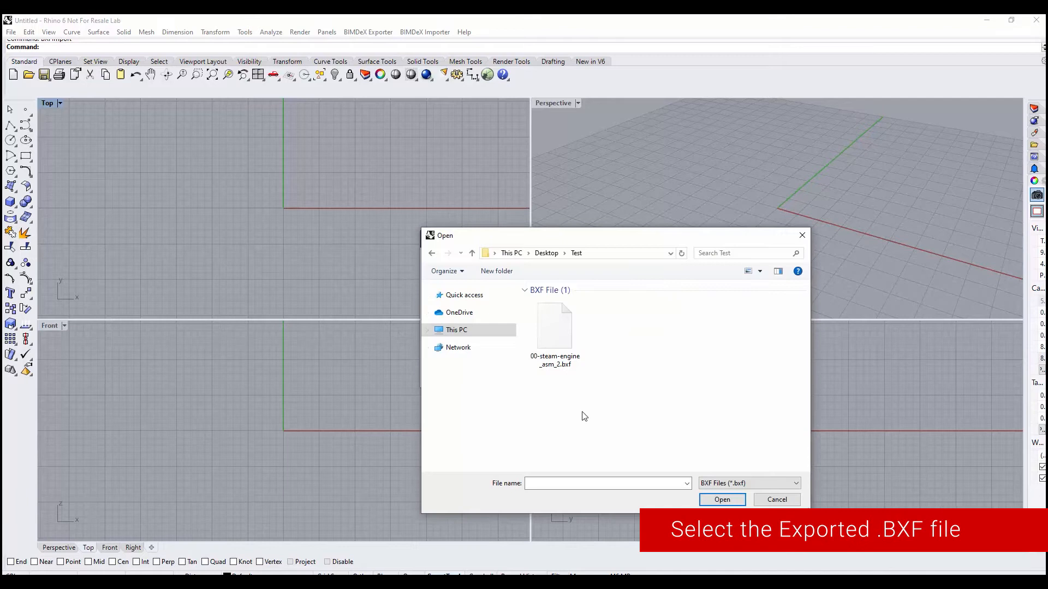
left_click(559, 351)
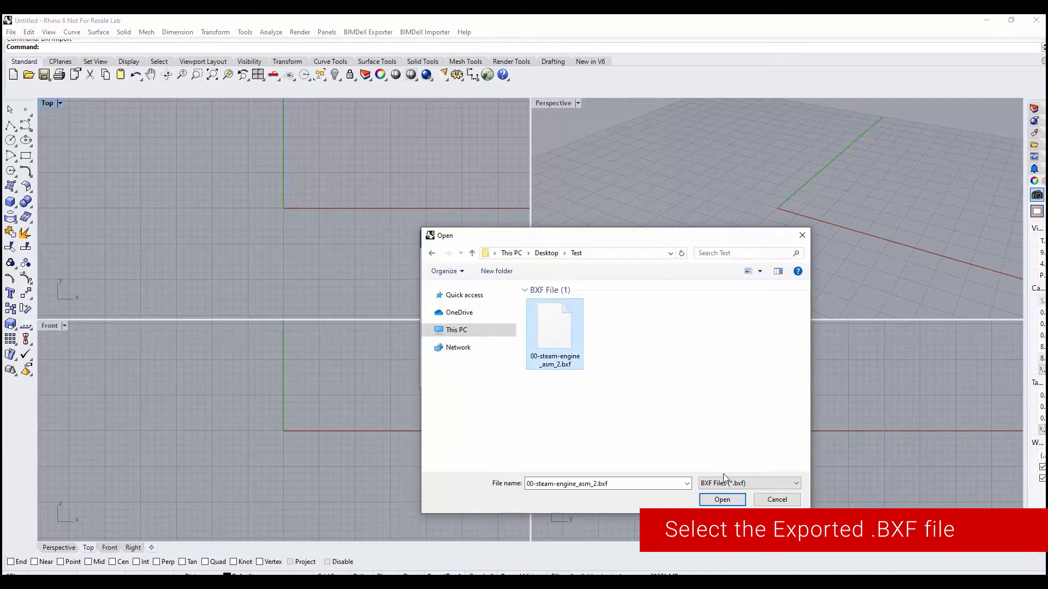
left_click(720, 500)
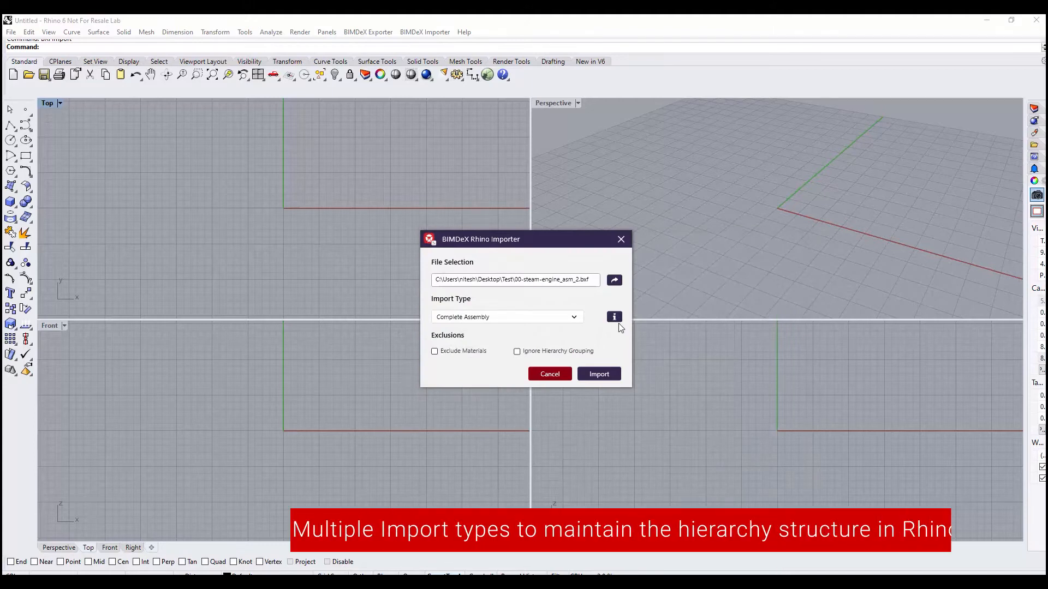
Step: Compare the hierarchy previews of the Complete Assembly, Flat Assembly, Flat SubAssembly and Flat Part import types
left_click(615, 318)
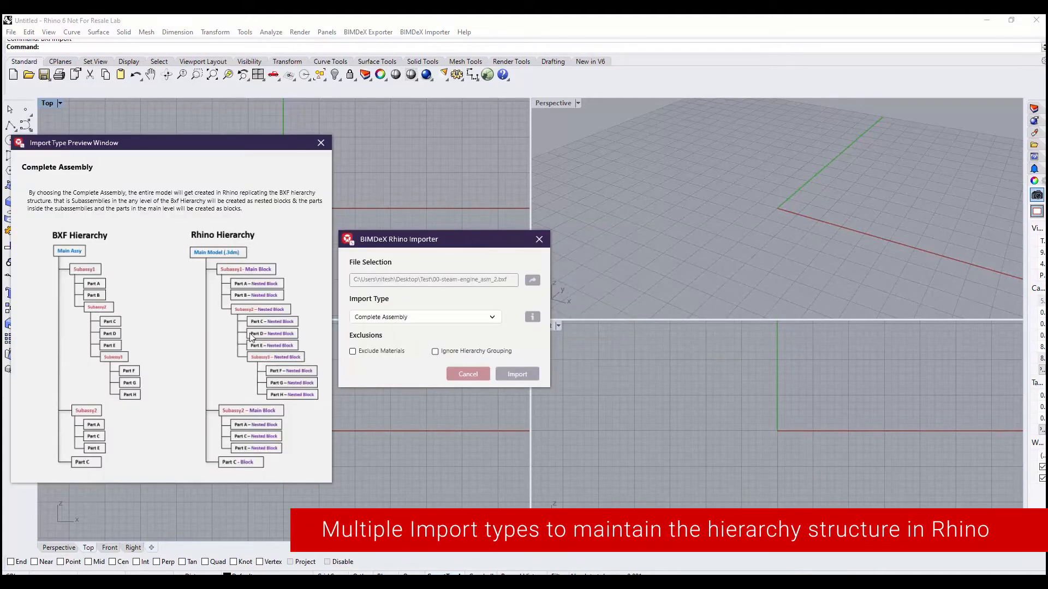
left_click(378, 318)
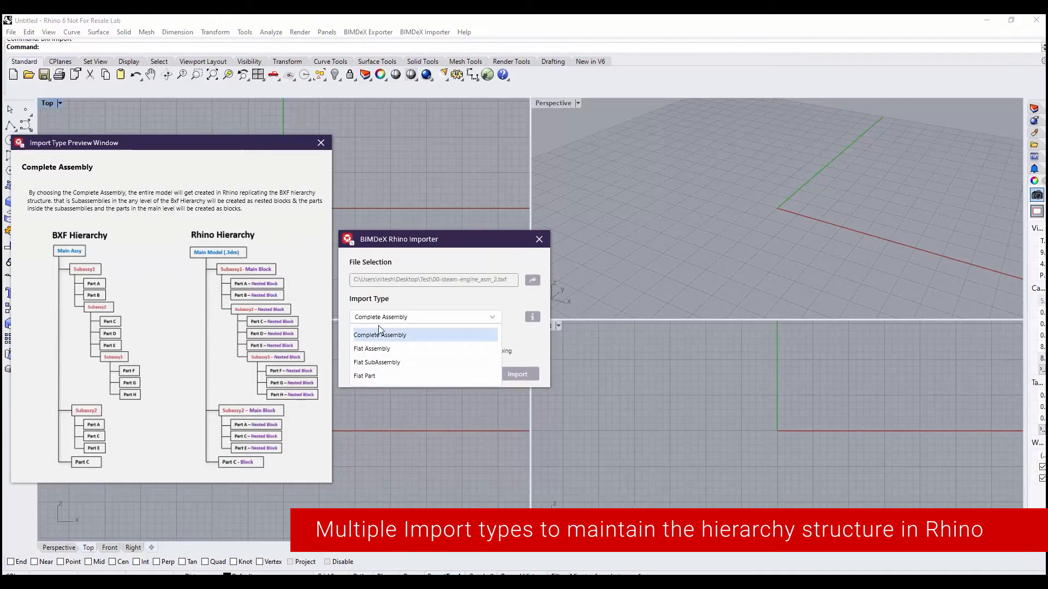
left_click(377, 344)
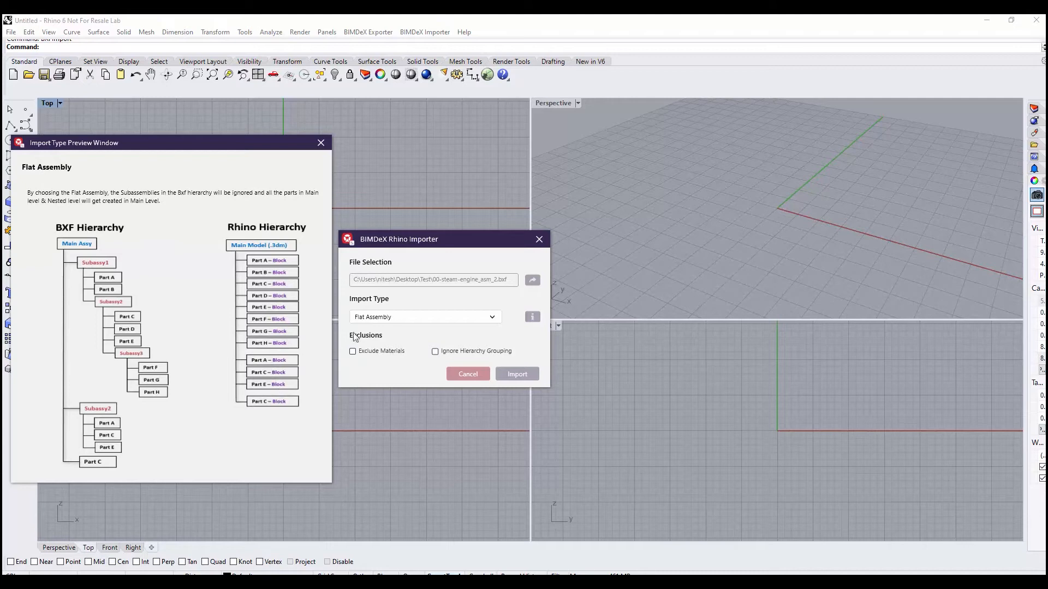
left_click(369, 320)
left_click(379, 364)
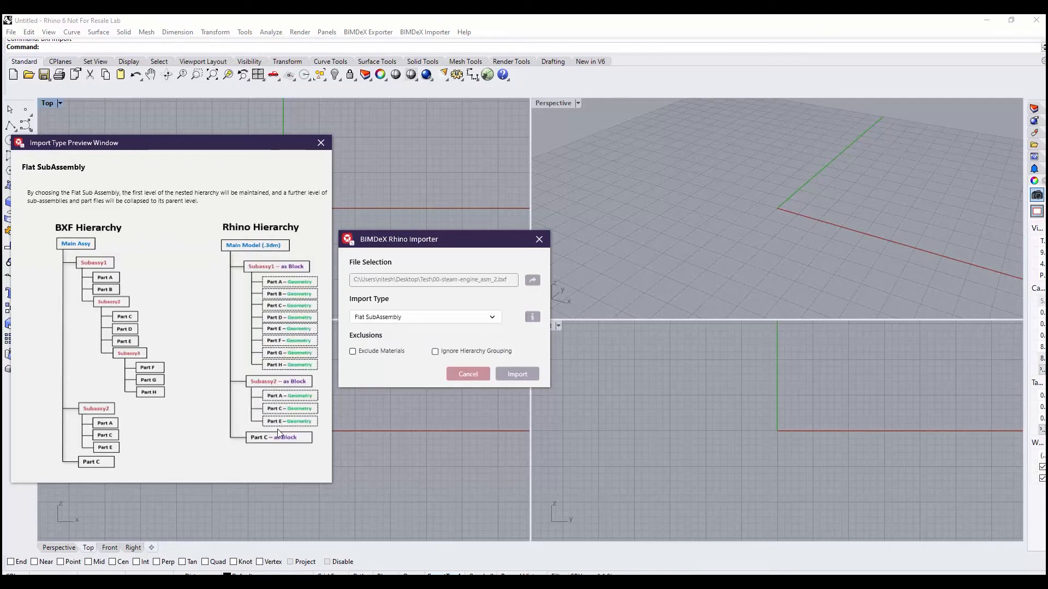
left_click(379, 322)
left_click(363, 376)
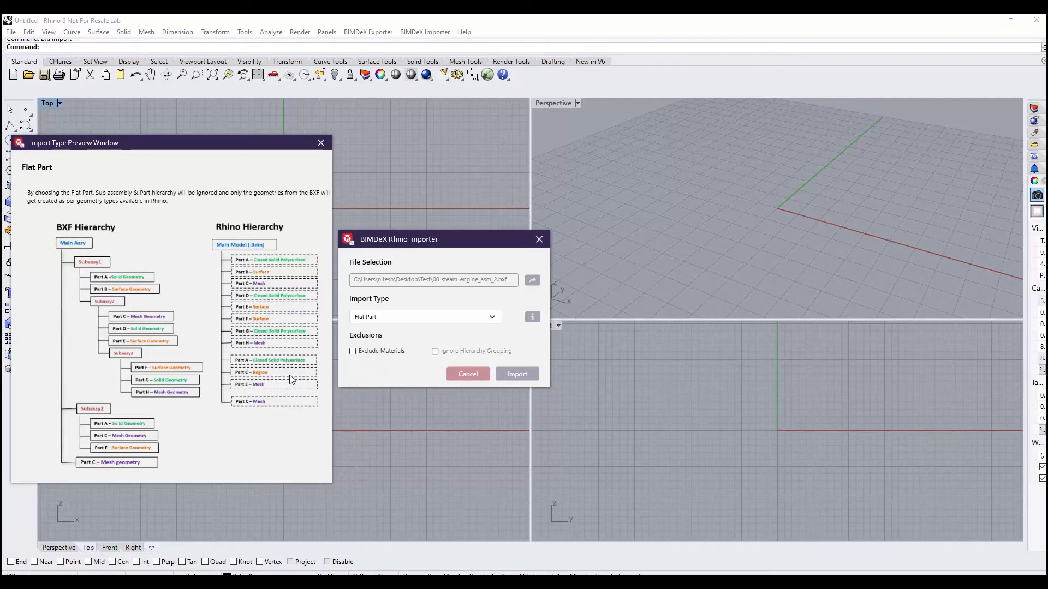
Step: Set the import type to Complete Assembly, close the preview and import the BXF file
left_click(380, 323)
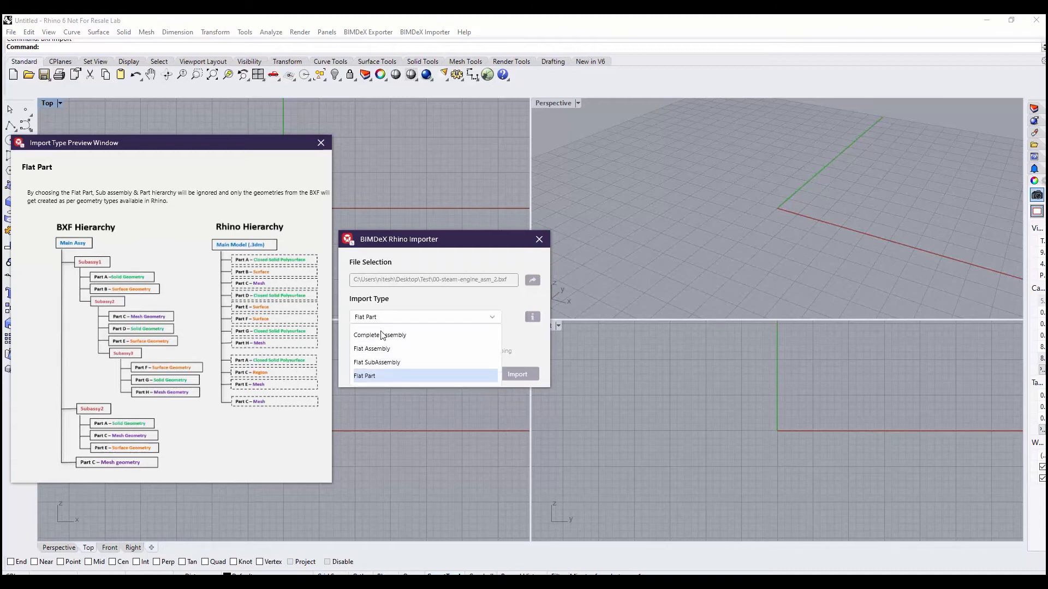
left_click(383, 335)
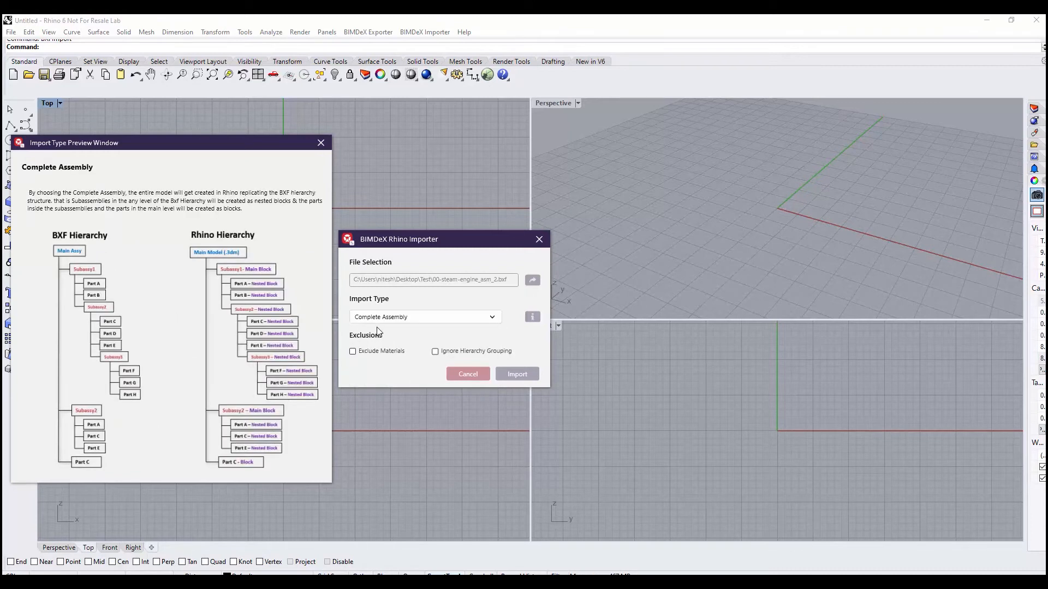
left_click(318, 146)
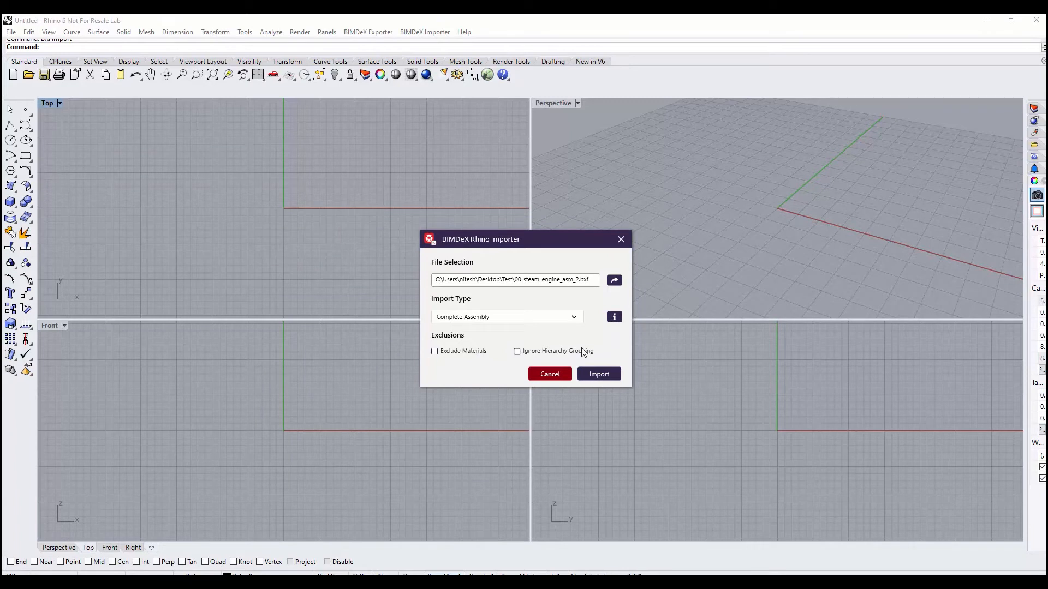
left_click(599, 374)
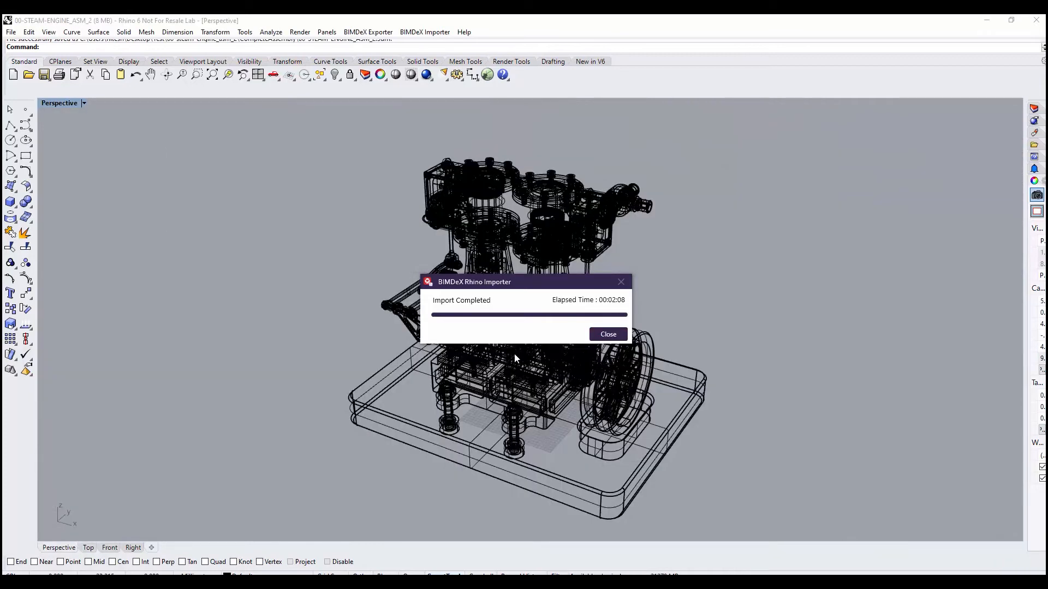
Step: Dismiss the completed import and display the imported engine in Shaded mode, followed by Rendered mode, in the Perspective viewport
left_click(604, 335)
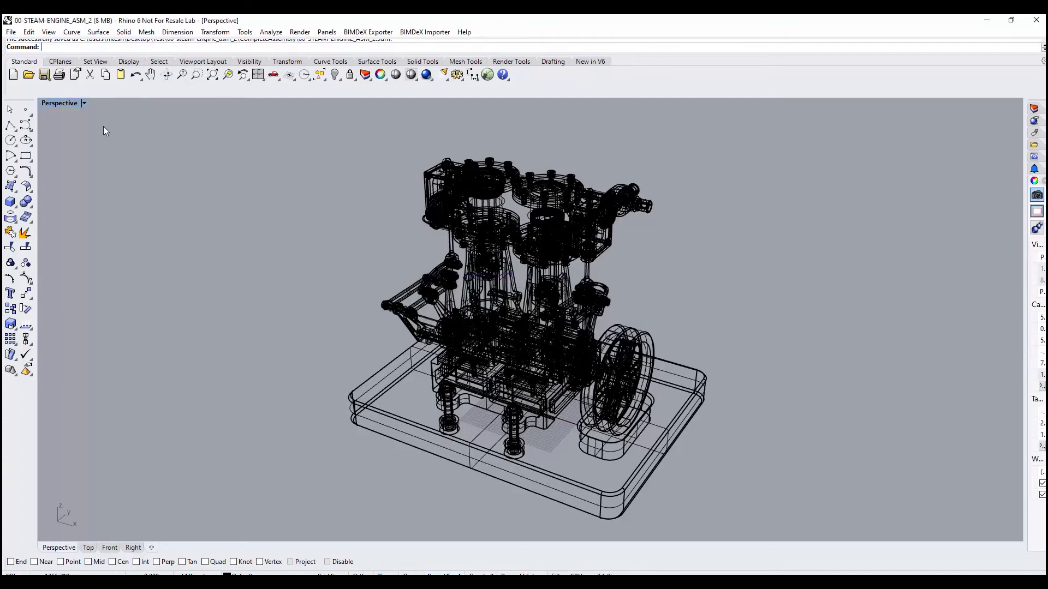
left_click(84, 103)
left_click(78, 143)
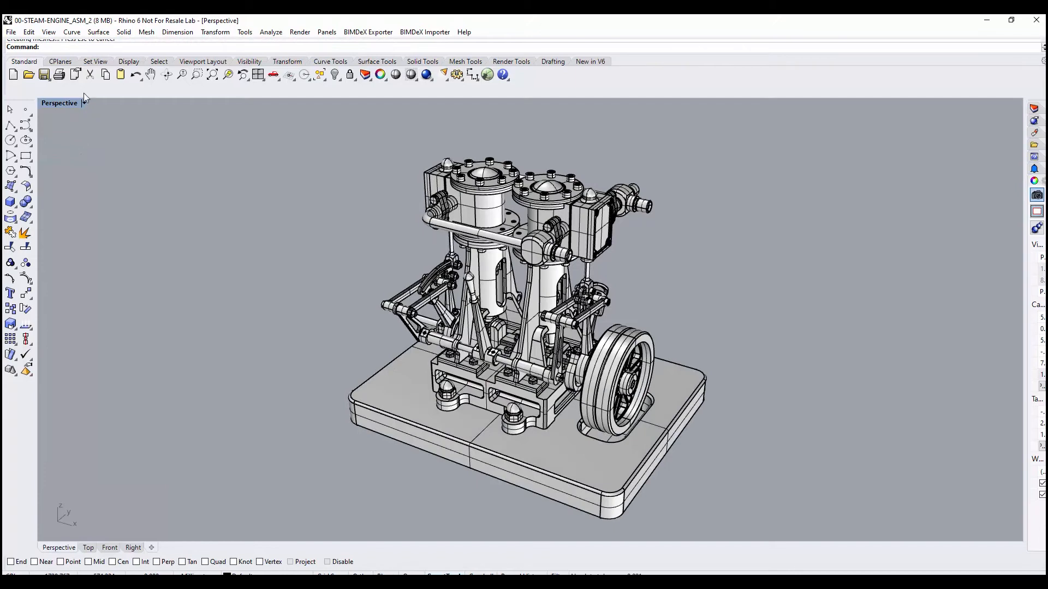
left_click(82, 104)
left_click(87, 155)
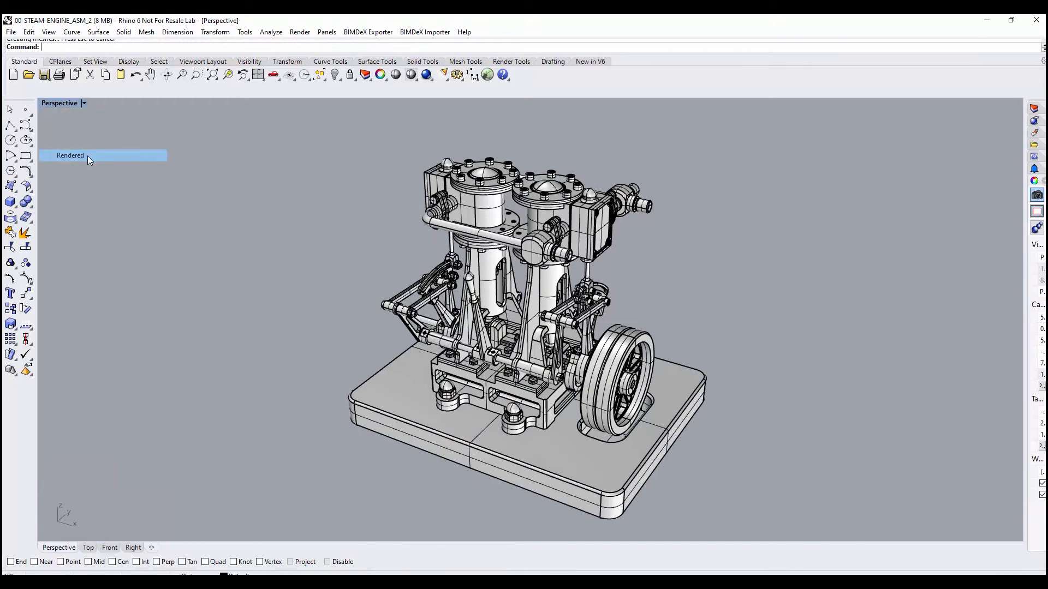
scroll(677, 351, "up", 3)
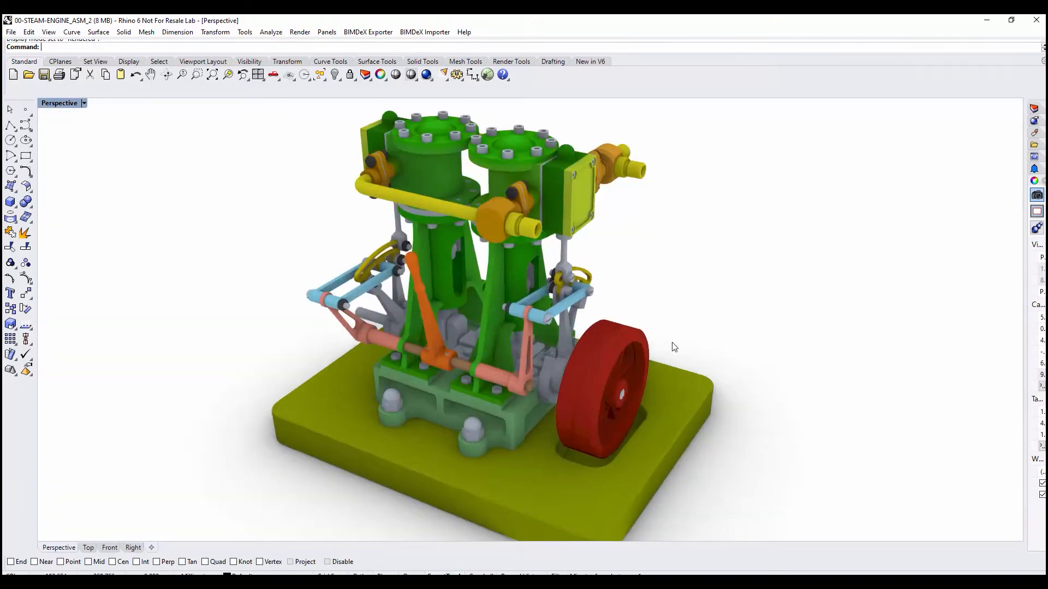
scroll(663, 334, "down", 3)
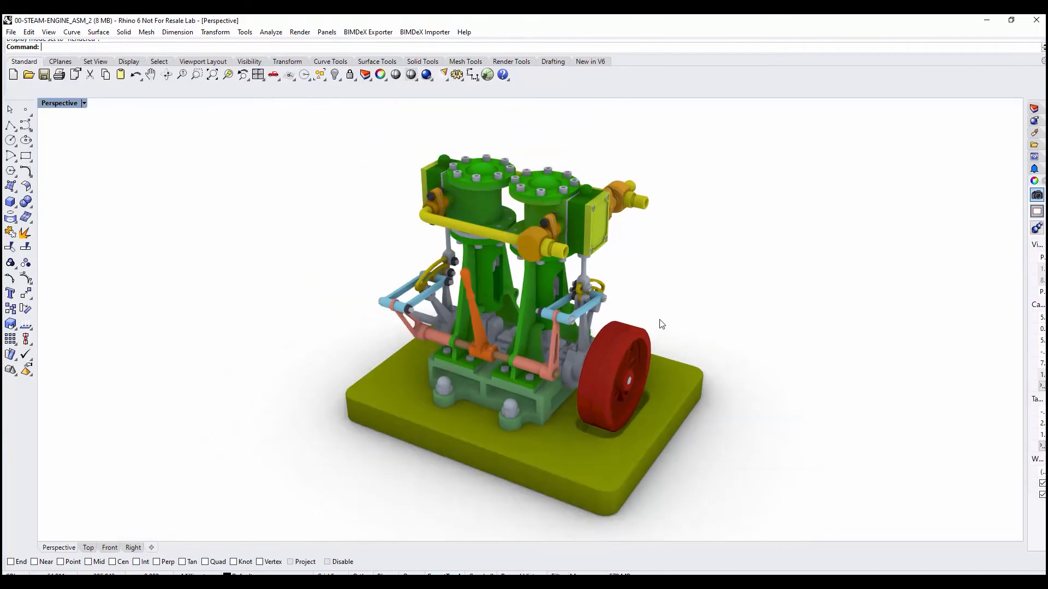
middle_click(660, 322)
mouse_move(693, 287)
right_mouse_down()
mouse_move(424, 269)
mouse_move(689, 271)
right_mouse_up()
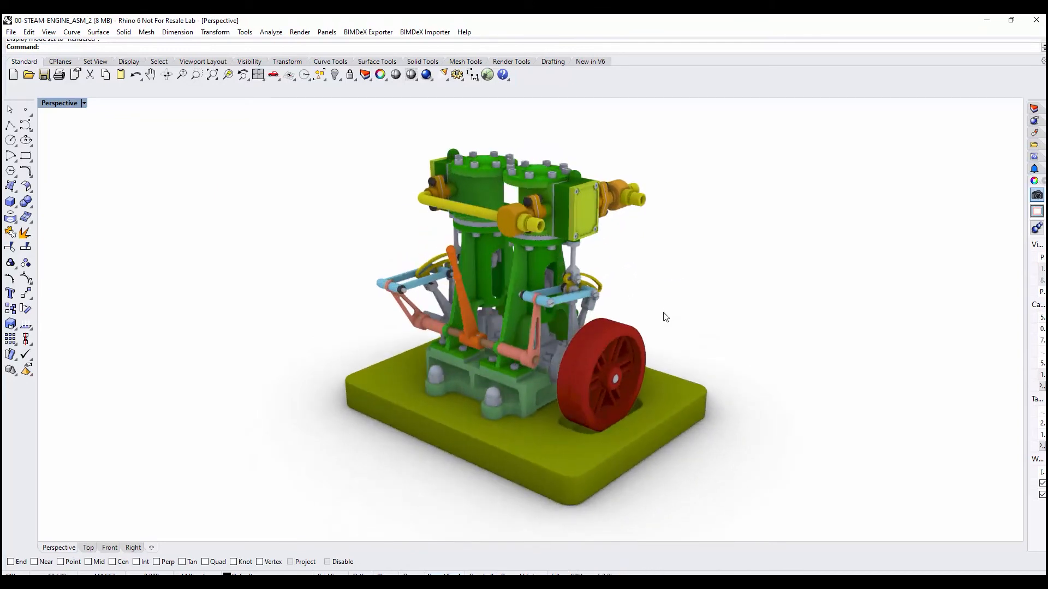
scroll(656, 325, "up", 2)
Step: Select the red flywheel block and show its Attribute User Text in a widened properties area
left_click_drag(1024, 158, 917, 164)
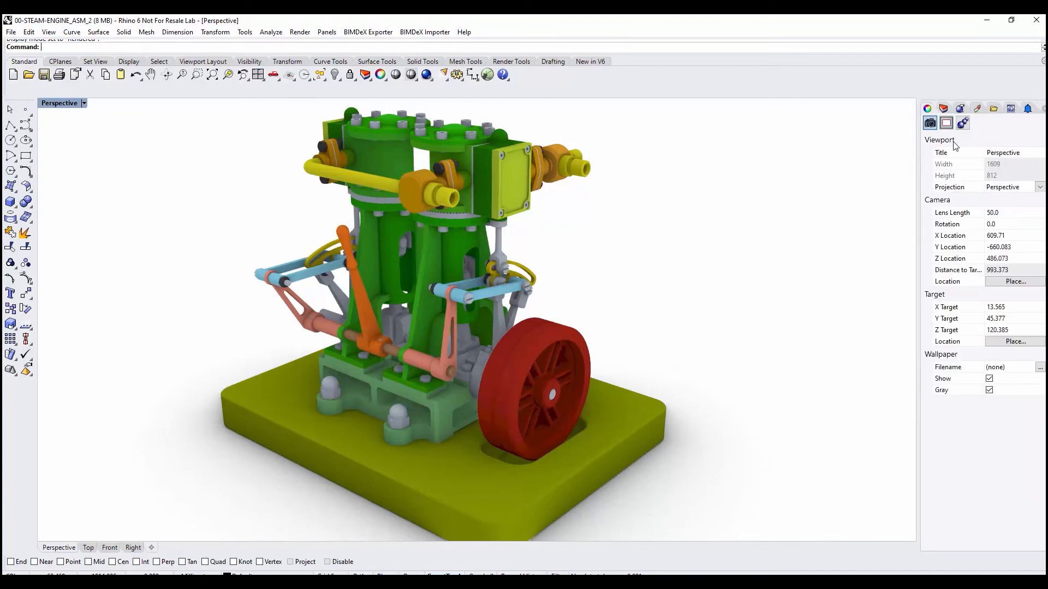
left_click(563, 332)
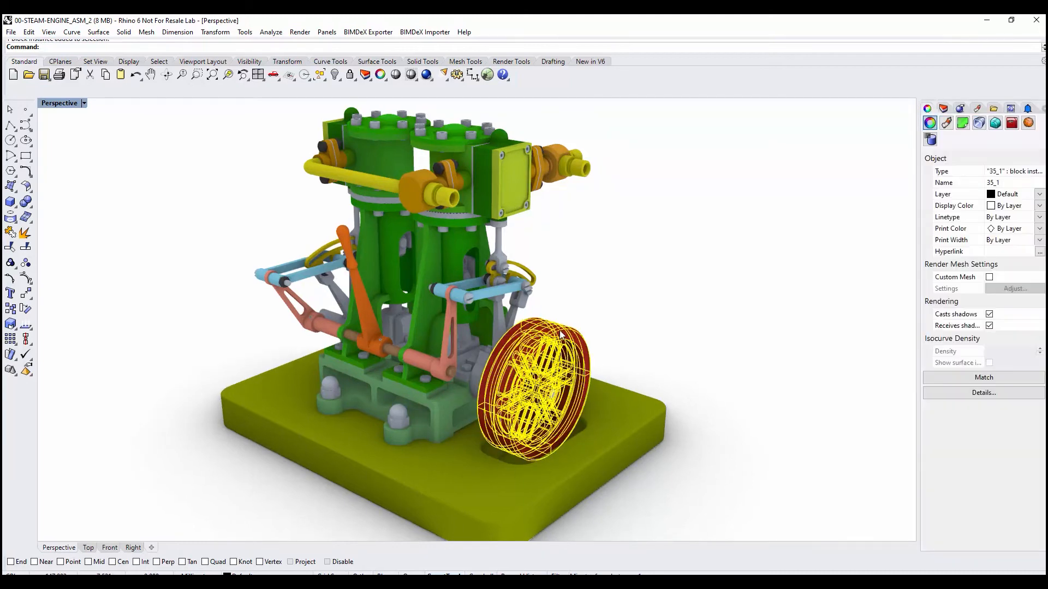
left_click(930, 140)
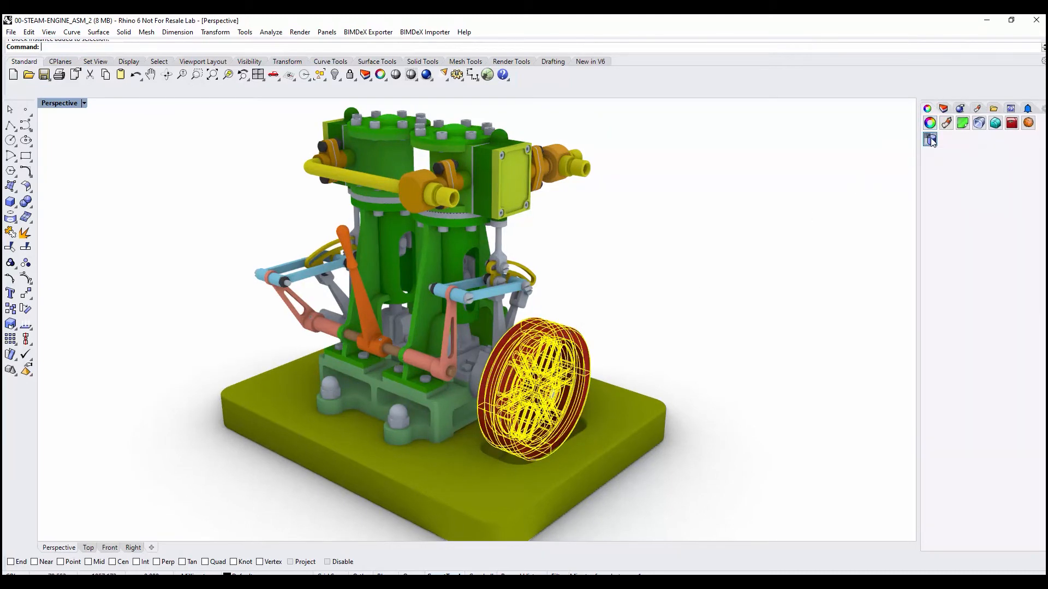
left_click_drag(919, 167, 873, 161)
Step: Open the flywheel block for editing, examine the attribute user text of the part inside, and leave block editing
double_click(532, 339)
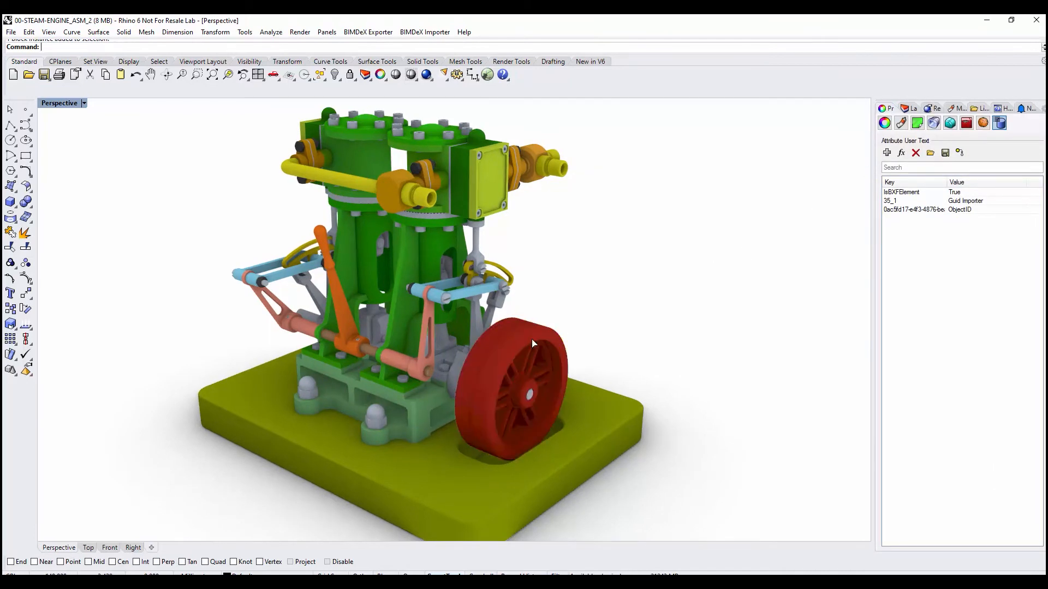
left_click(530, 338)
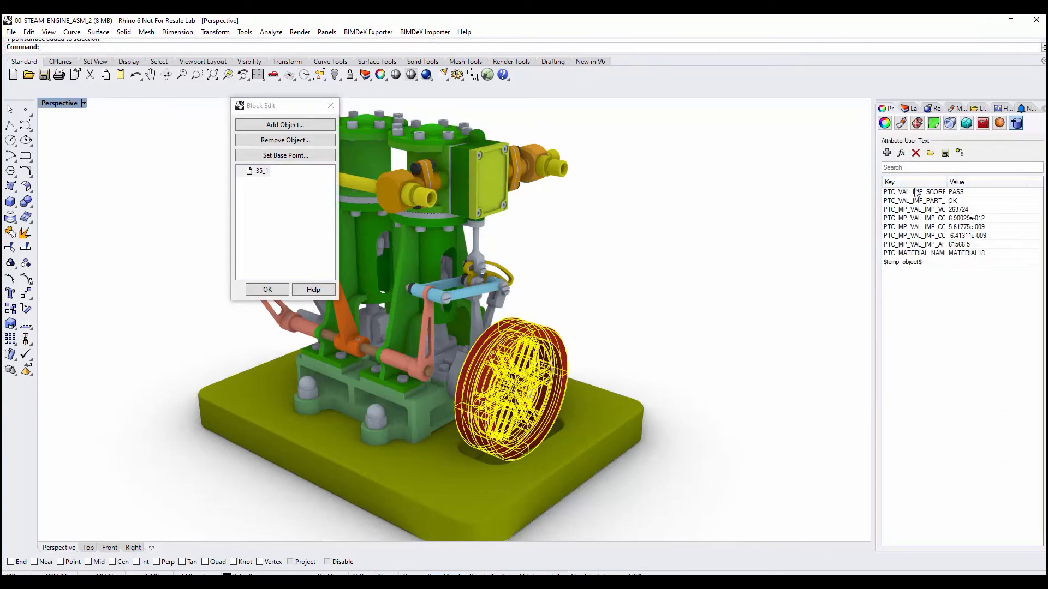
left_click(330, 105)
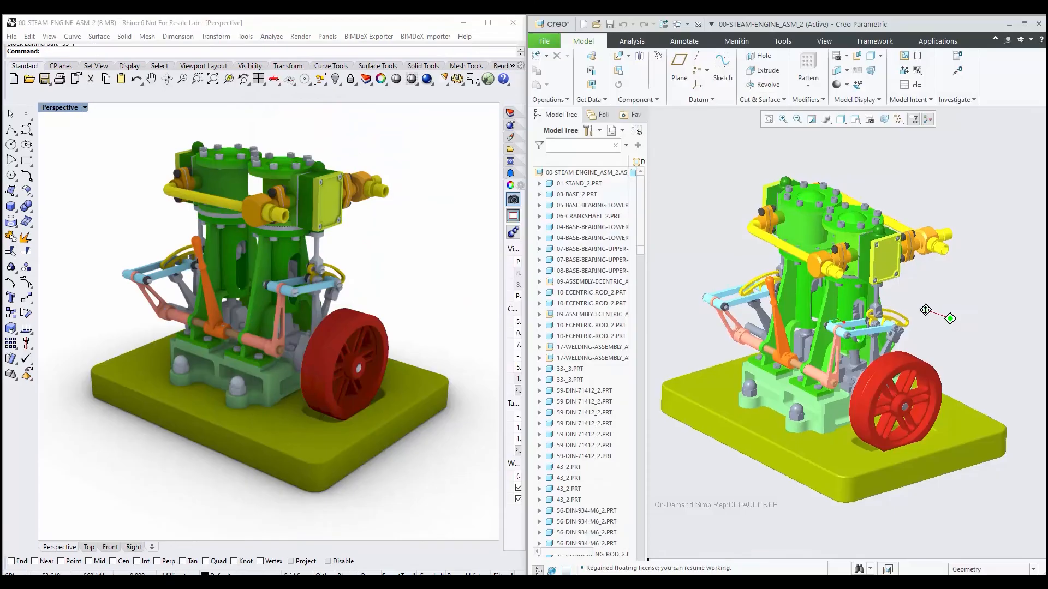
Step: Compare the original Creo engine with the Rhino import side by side by rotating both models
mouse_move(925, 310)
middle_mouse_down()
mouse_move(931, 316)
mouse_move(921, 297)
mouse_move(850, 292)
mouse_move(785, 306)
mouse_move(753, 288)
mouse_move(957, 329)
mouse_move(927, 346)
middle_mouse_up()
left_click(429, 286)
mouse_move(427, 286)
right_mouse_down()
mouse_move(67, 273)
mouse_move(433, 283)
right_mouse_up()
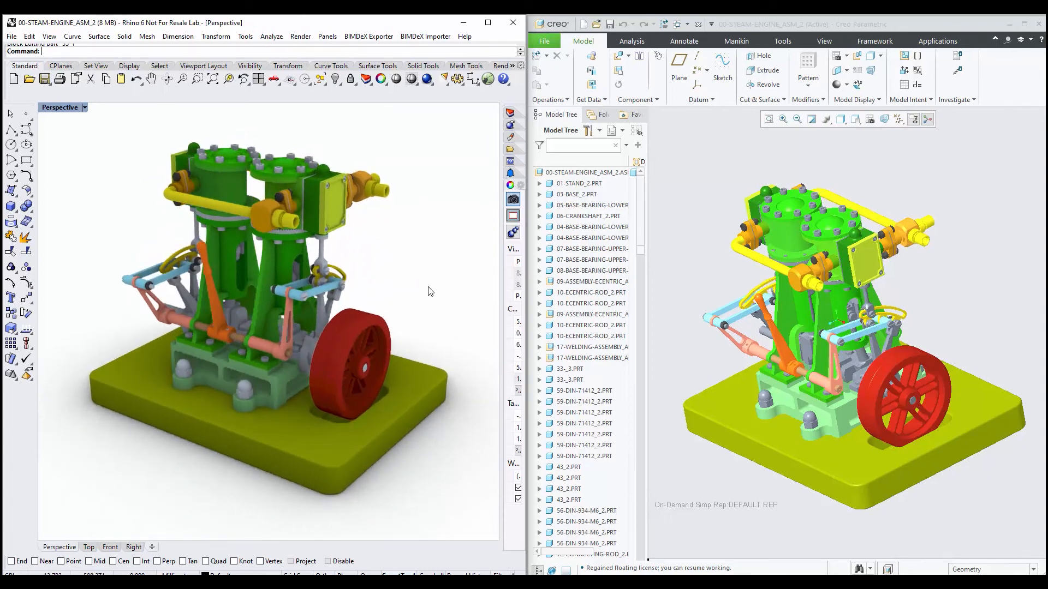
Step: Set the Rhino viewport to the Front view and turn the Creo model to a matching front view for comparison
left_click(278, 82)
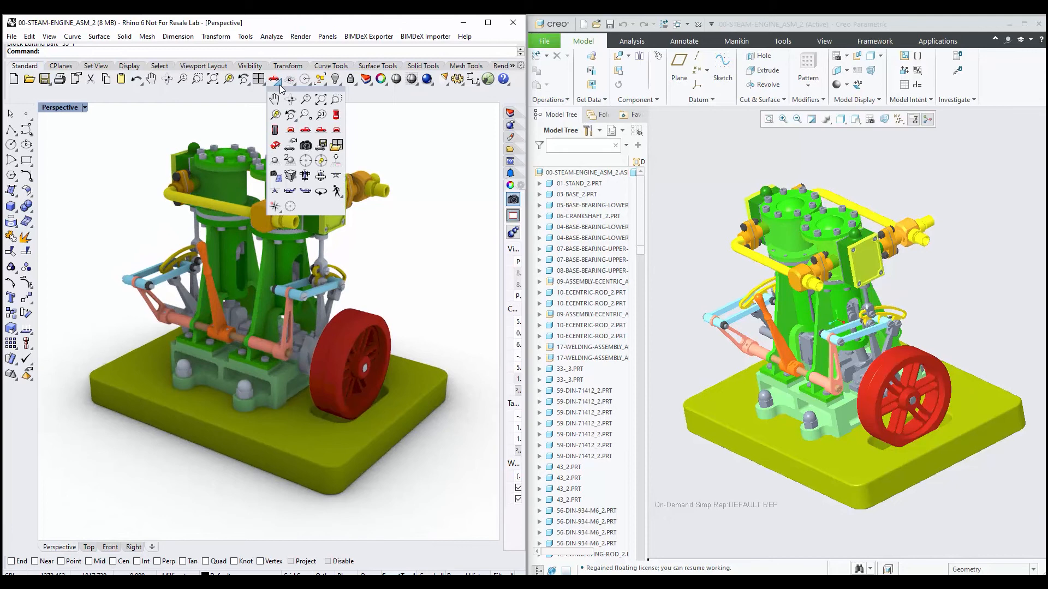
left_click(290, 132)
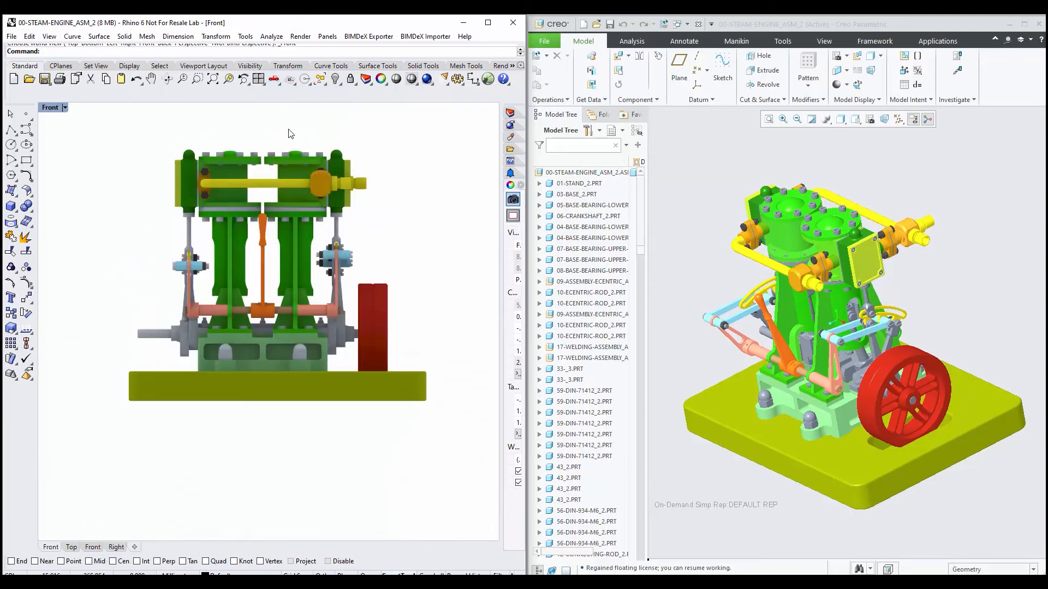
left_click(672, 359)
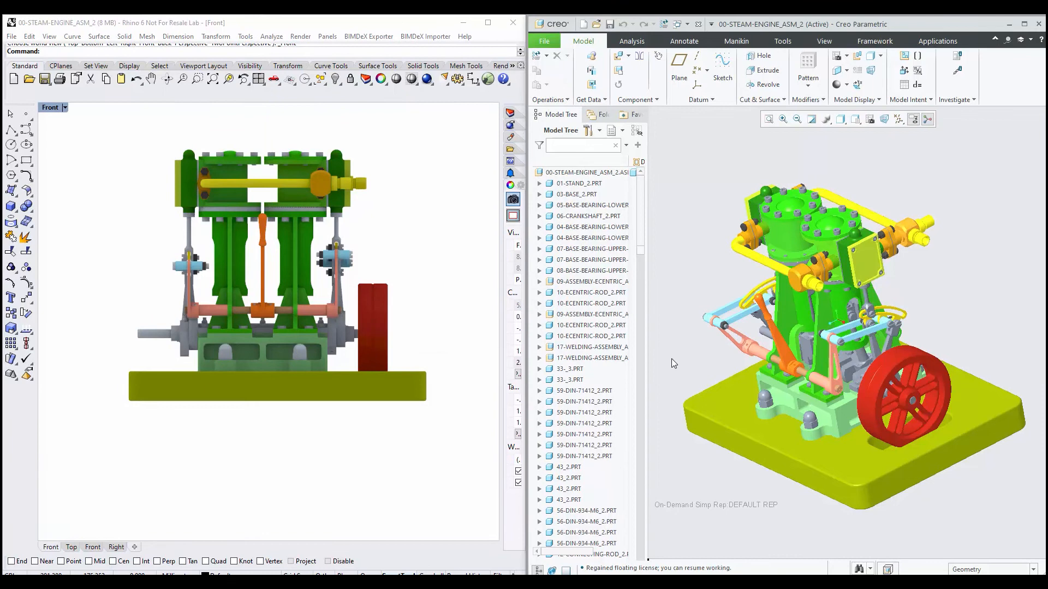
middle_click_drag(671, 358, 776, 332)
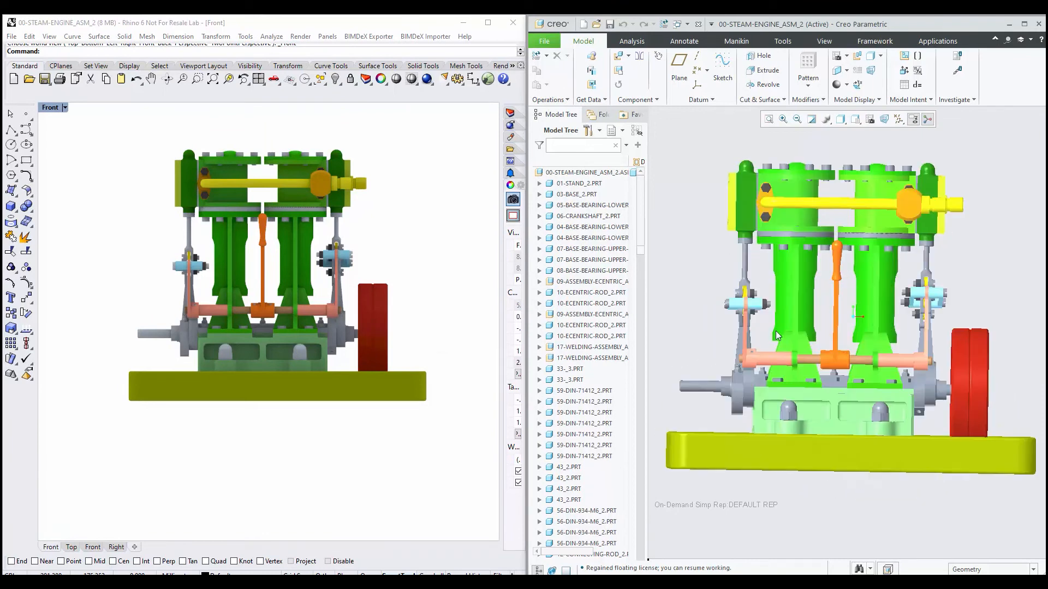
scroll(331, 290, "up", 1)
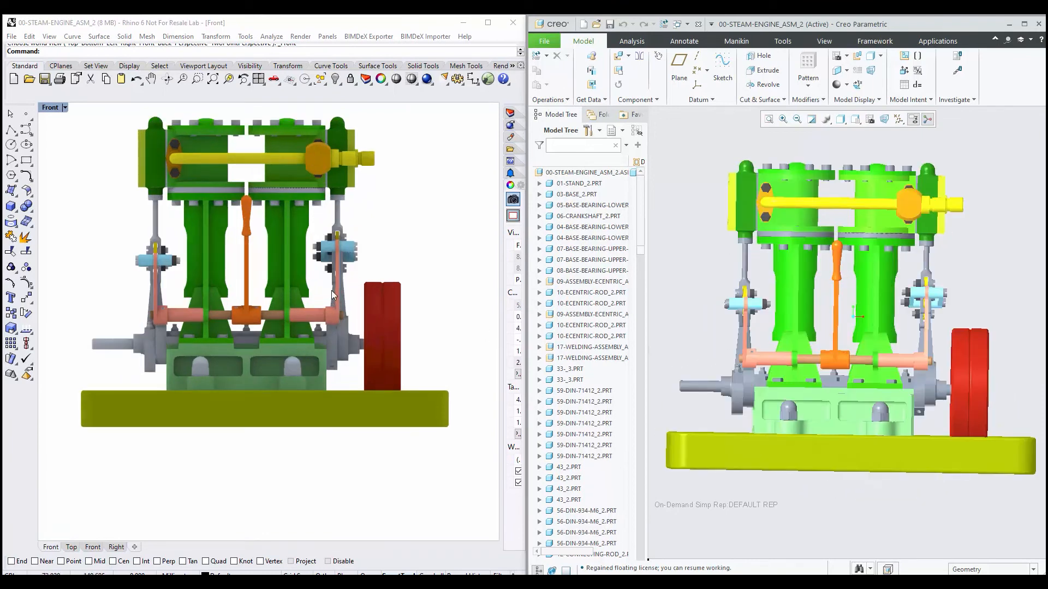
scroll(339, 286, "down", 1)
right_click_drag(387, 260, 396, 296)
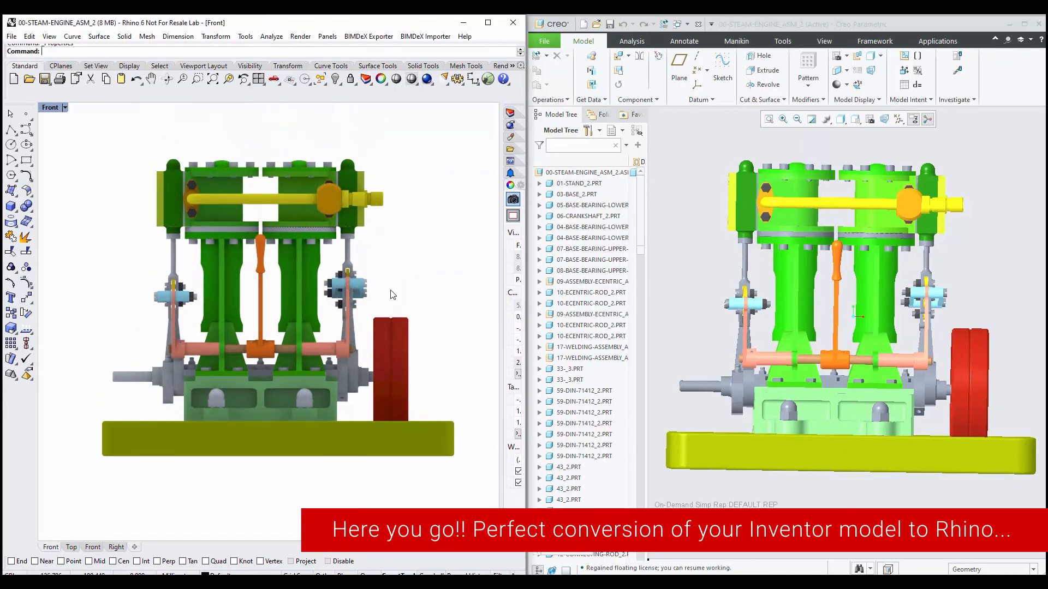
Step: Return Rhino to the Perspective view and Creo to its default orientation to compare the engines in 3D
left_click(277, 80)
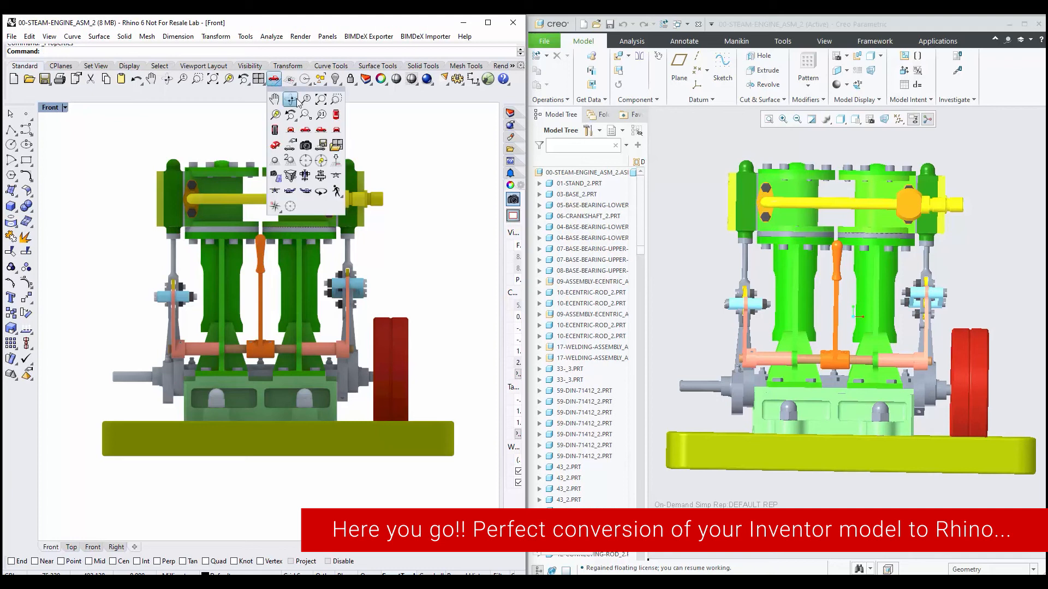
left_click(276, 152)
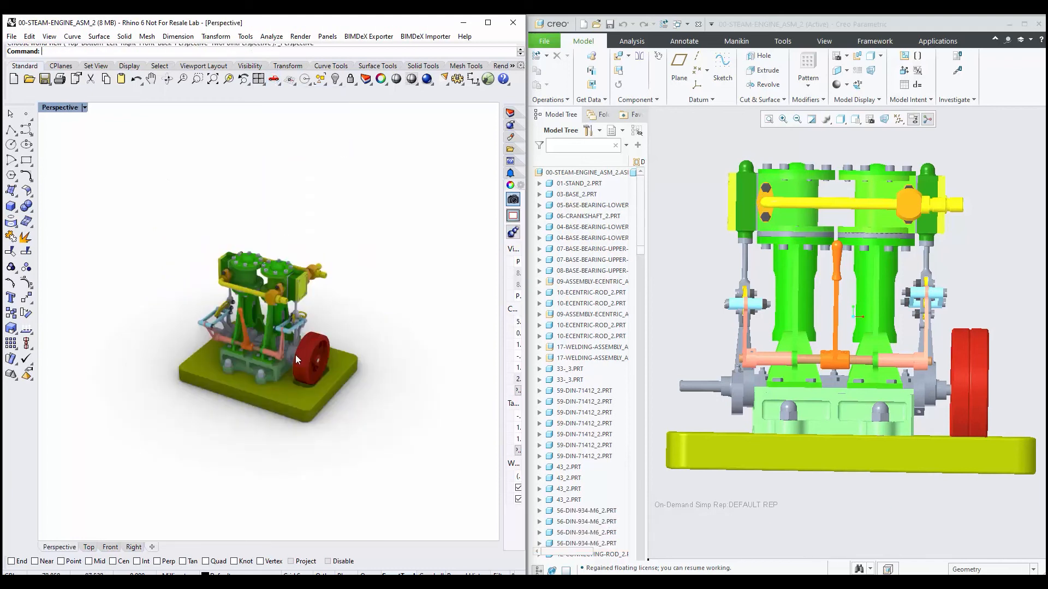
scroll(296, 358, "up", 5)
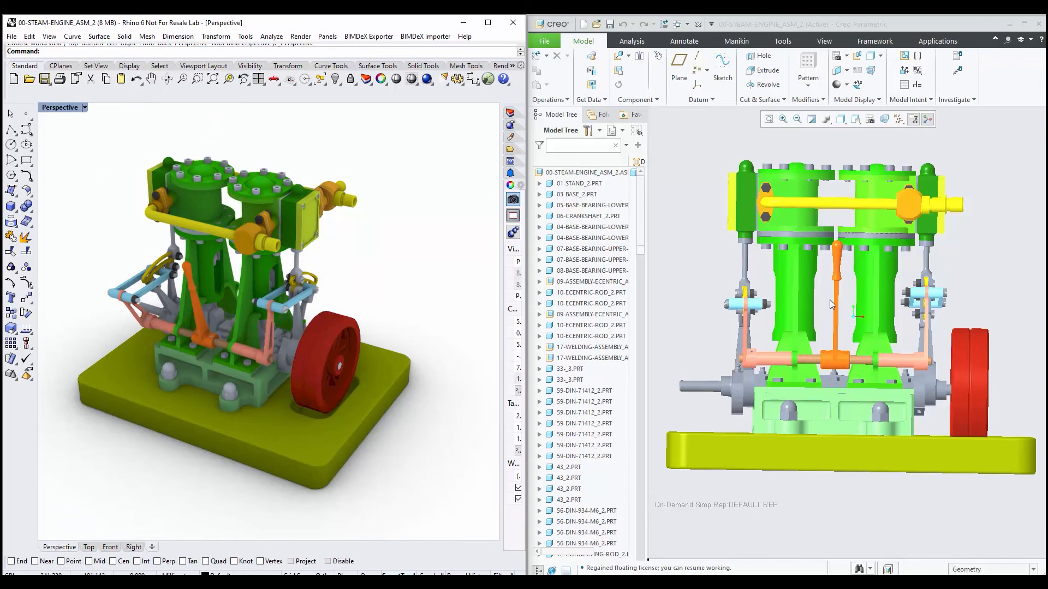
left_click(983, 244)
middle_click_drag(984, 257, 973, 270, "shift")
key("ctrl+d")
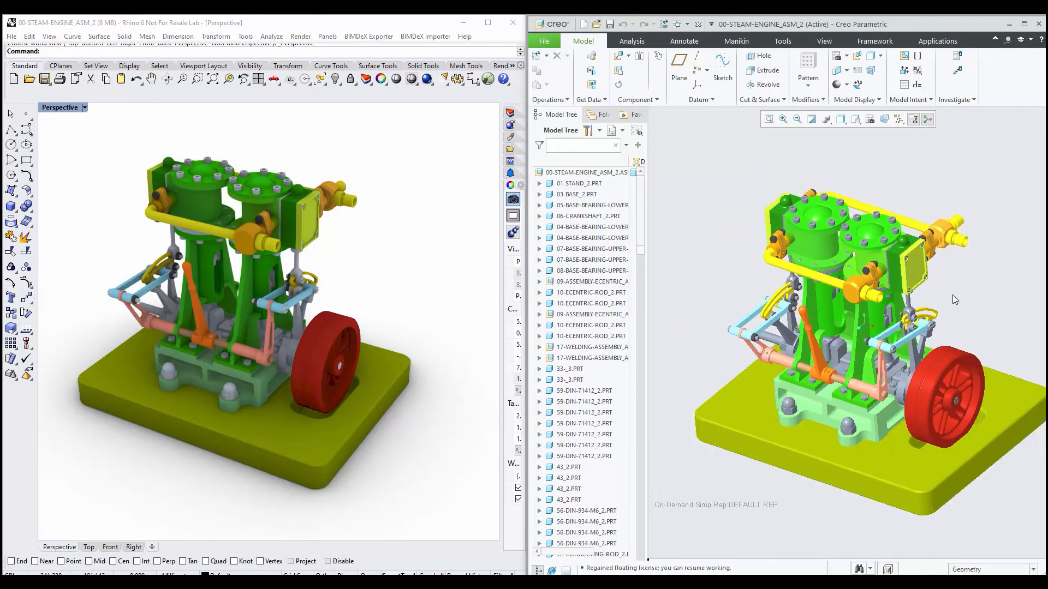